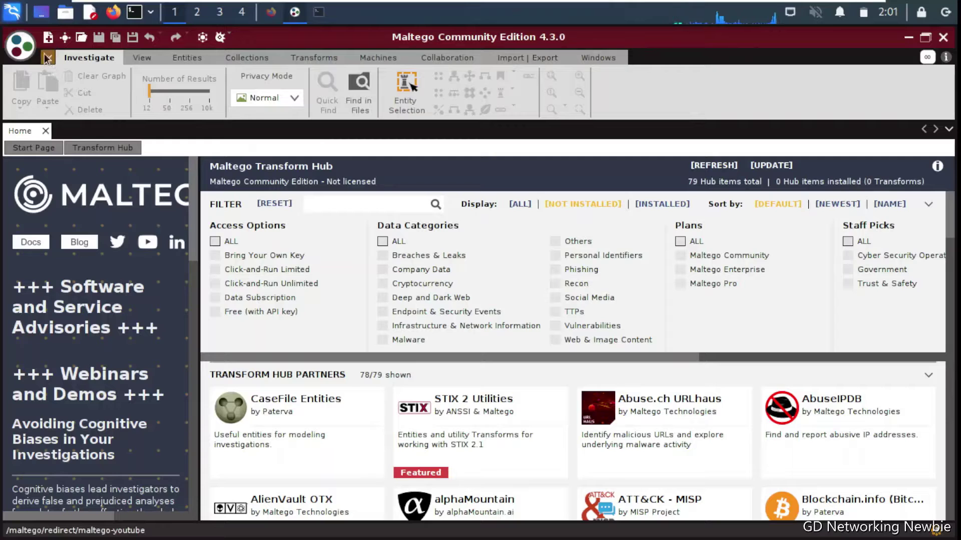
Create a new blank graph.
{"action": "left_click", "coordinate": [20, 51]}
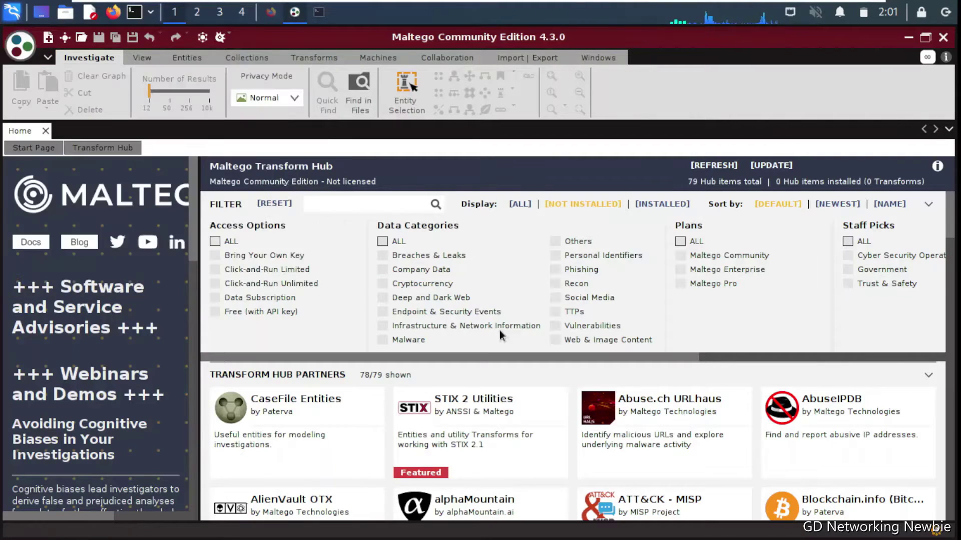
{"action": "left_click", "coordinate": [26, 49]}
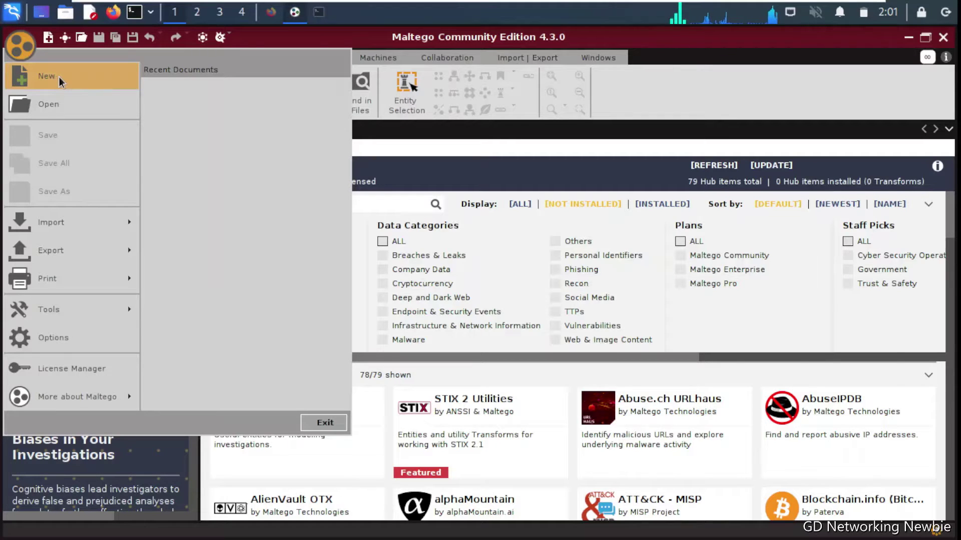
{"action": "key", "text": "ctrl+t"}
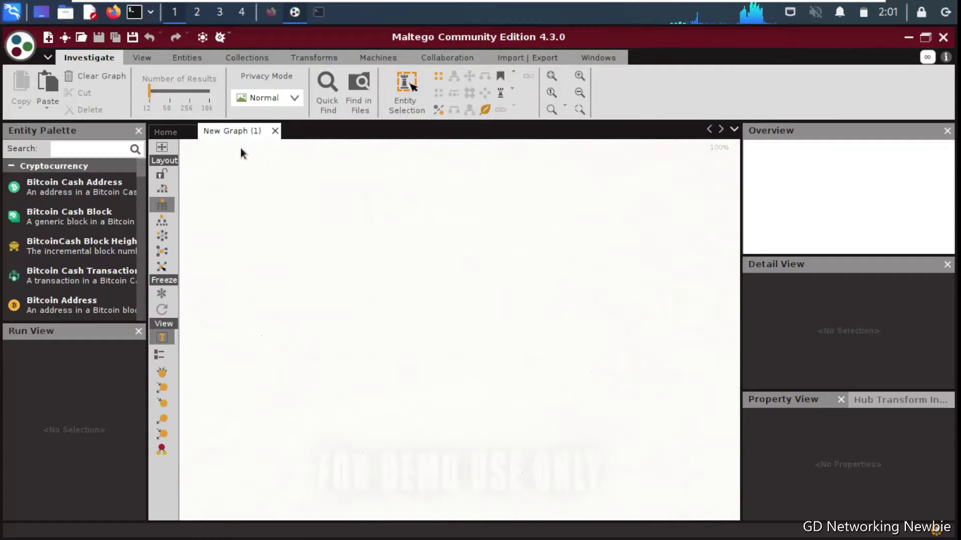
Collapse the Cryptocurrency, Devices and Groups categories in the entity palette.
{"action": "left_click", "coordinate": [11, 167]}
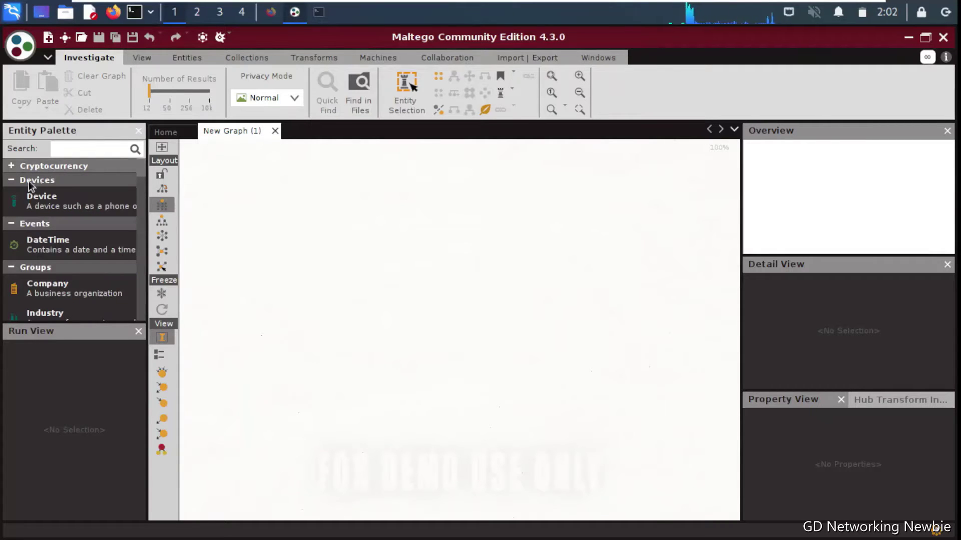
{"action": "left_click", "coordinate": [11, 181]}
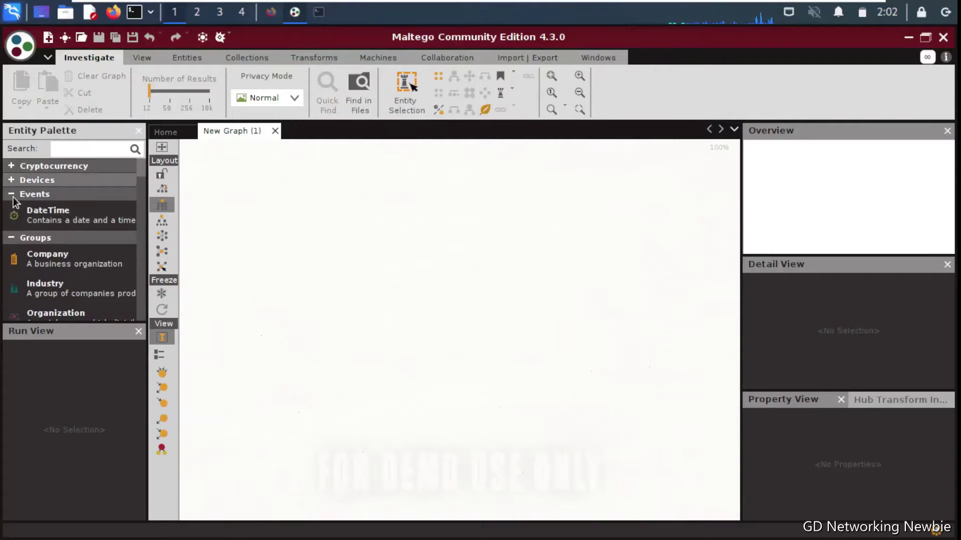
{"action": "left_click", "coordinate": [11, 239]}
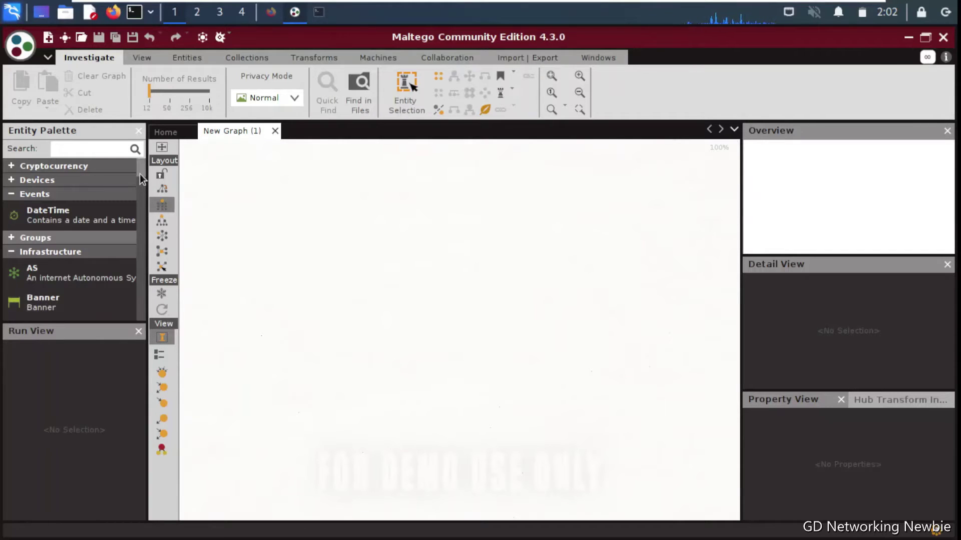
Add a Domain entity from the Infrastructure category to the upper middle of the graph.
{"action": "scroll", "coordinate": [139, 175], "scroll_direction": "down", "scroll_amount": 3}
{"action": "scroll", "coordinate": [139, 181], "scroll_direction": "down", "scroll_amount": 1}
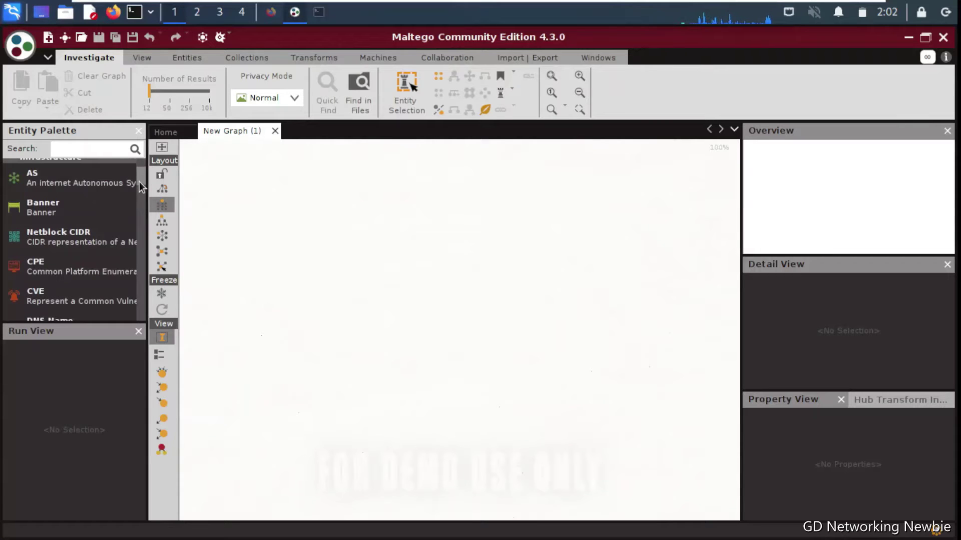
{"action": "scroll", "coordinate": [139, 181], "scroll_direction": "down", "scroll_amount": 4}
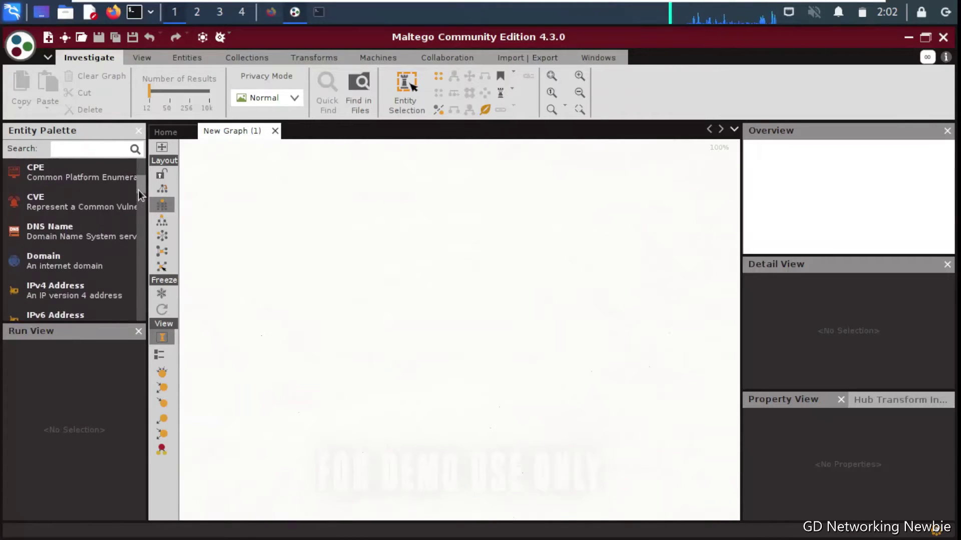
{"action": "scroll", "coordinate": [138, 190], "scroll_direction": "down", "scroll_amount": 1}
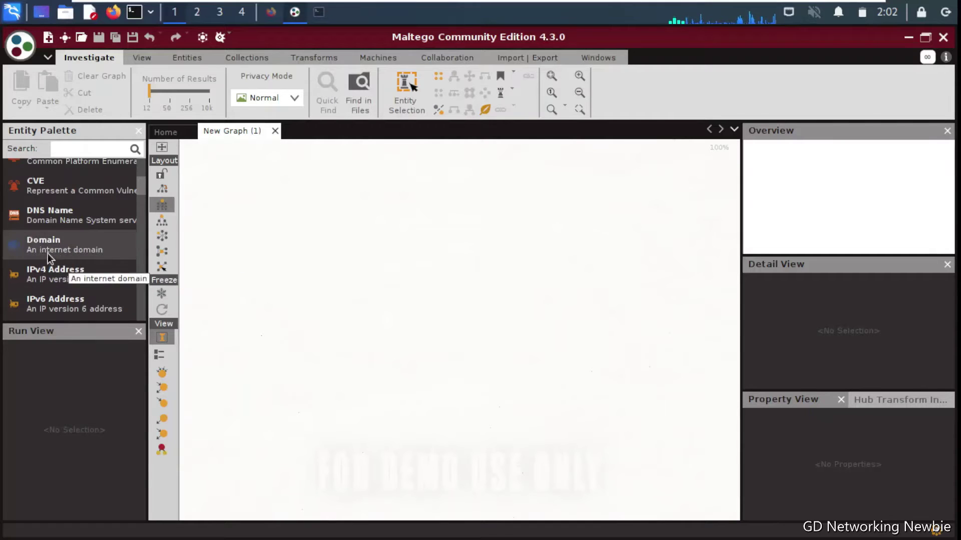
{"action": "left_click_drag", "start_coordinate": [43, 252], "coordinate": [450, 221]}
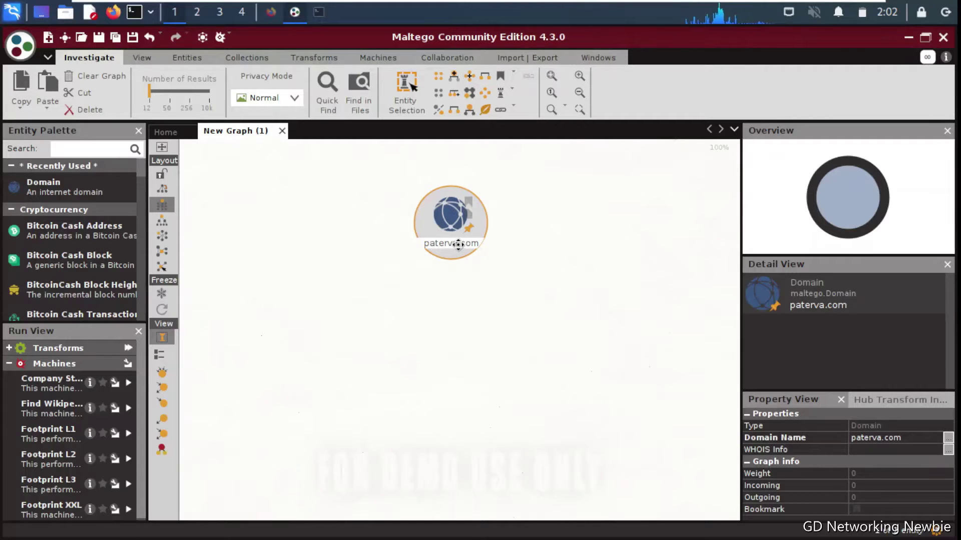
Set the domain name of the new Domain entity to gnu.org.
{"action": "left_click", "coordinate": [458, 244]}
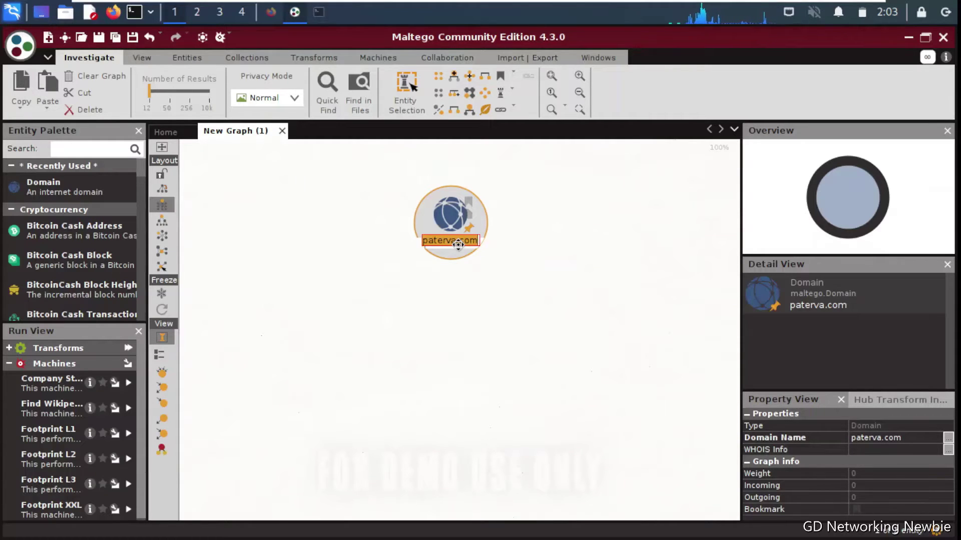
{"action": "type", "text": "G"}
{"action": "key", "text": "BackSpace"}
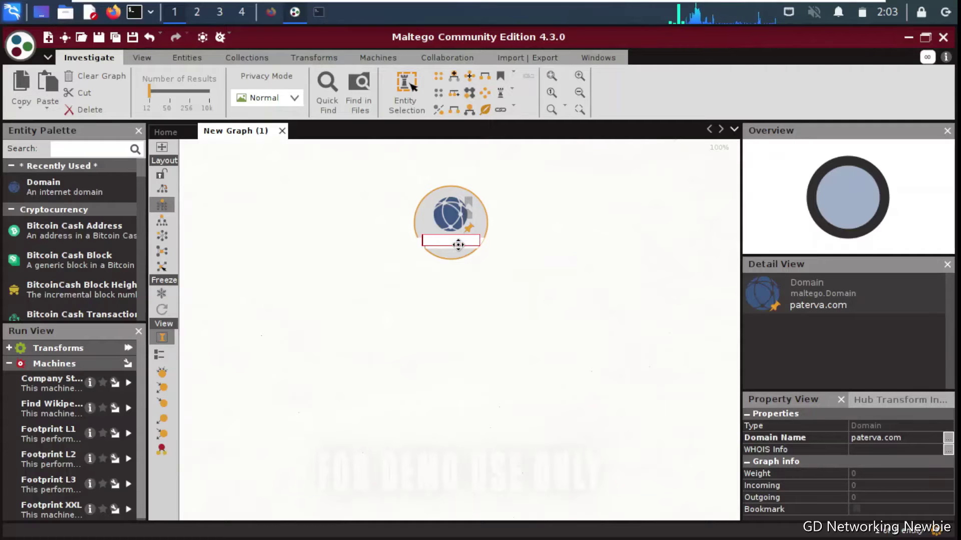
{"action": "type", "text": "gnu"}
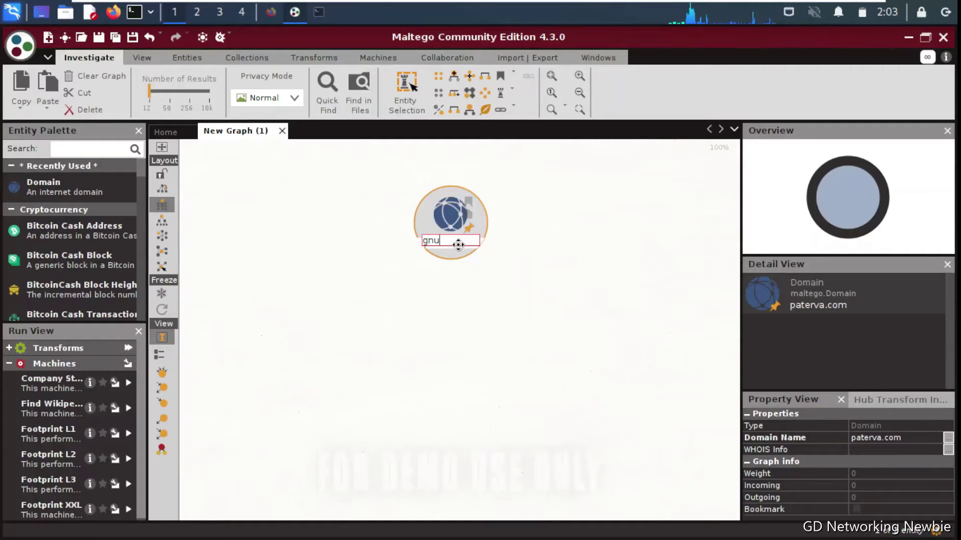
{"action": "type", "text": ".org"}
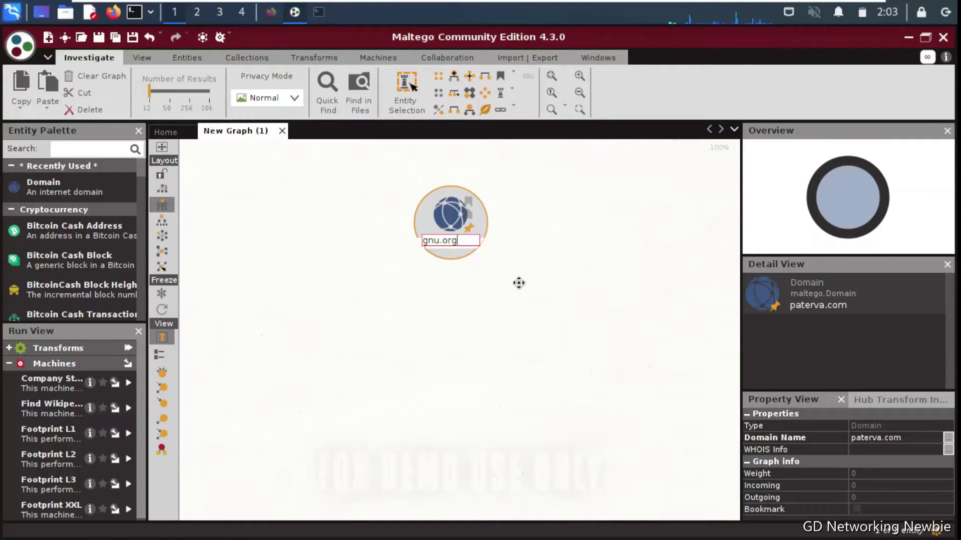
{"action": "key", "text": "Return"}
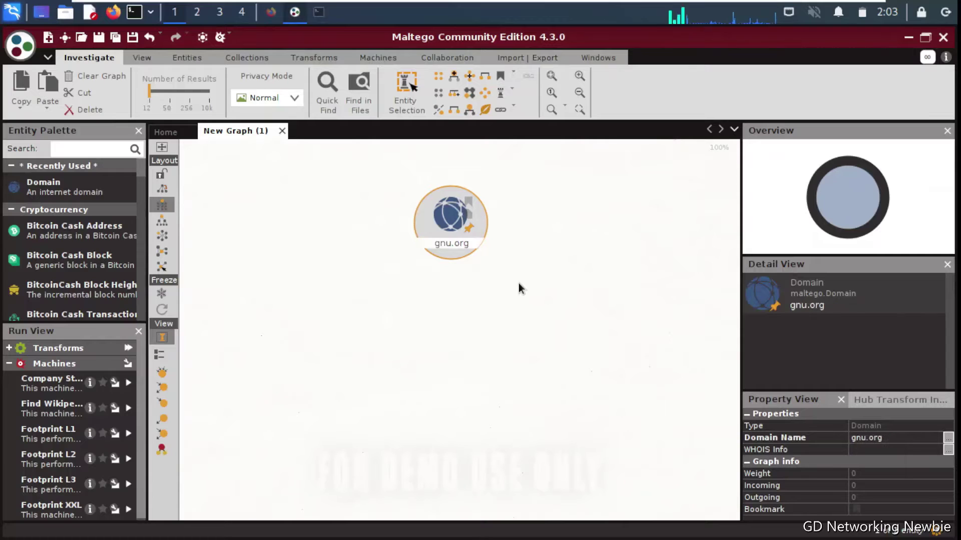
View the details of the gnu.org domain entity and close them without changes.
{"action": "left_click", "coordinate": [448, 244]}
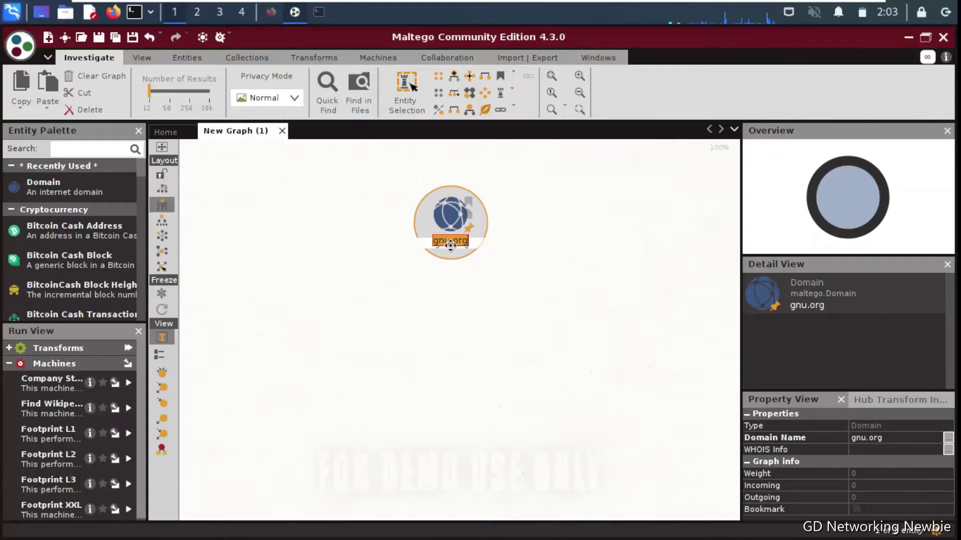
{"action": "double_click", "coordinate": [448, 209]}
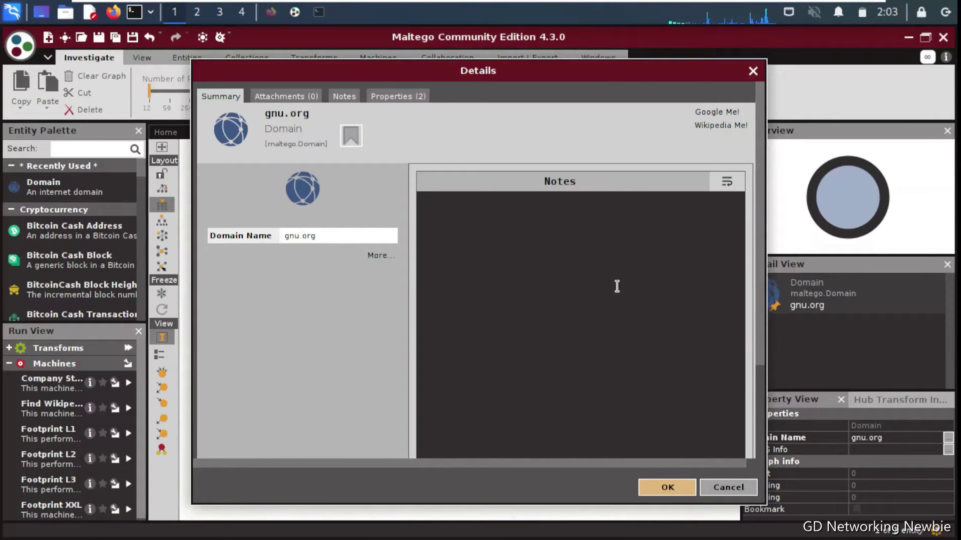
{"action": "left_click", "coordinate": [670, 491]}
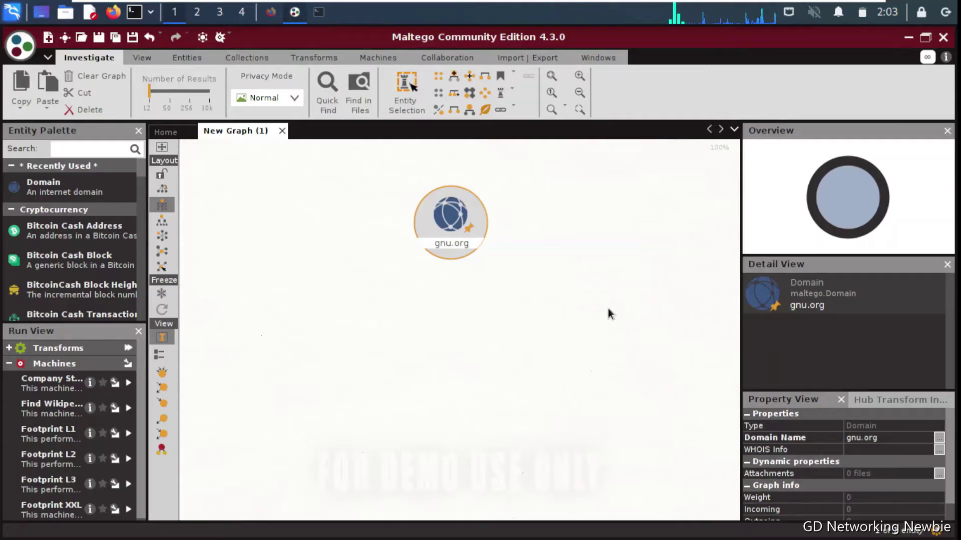
Run all "Email addresses from Domain" transforms on the gnu.org entity.
{"action": "right_click", "coordinate": [452, 218]}
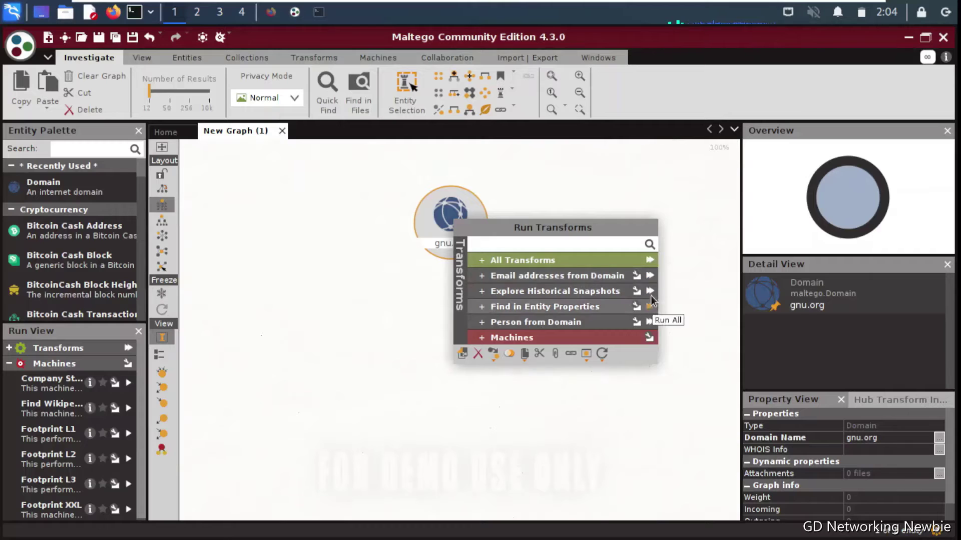
{"action": "left_click", "coordinate": [650, 277]}
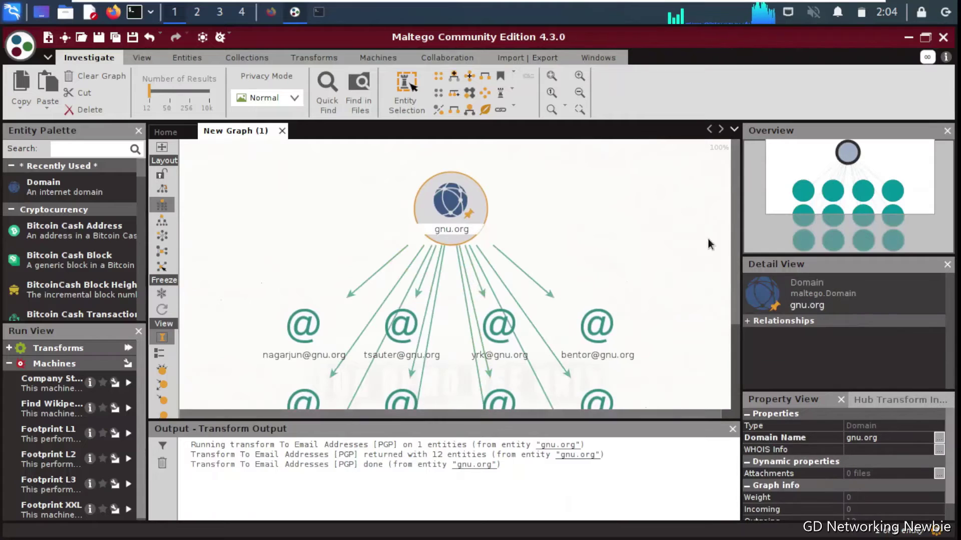
Examine the email address entities linked to gnu.org, selecting individual addresses and a link to read their details and properties.
{"action": "left_click_drag", "start_coordinate": [733, 227], "coordinate": [732, 261]}
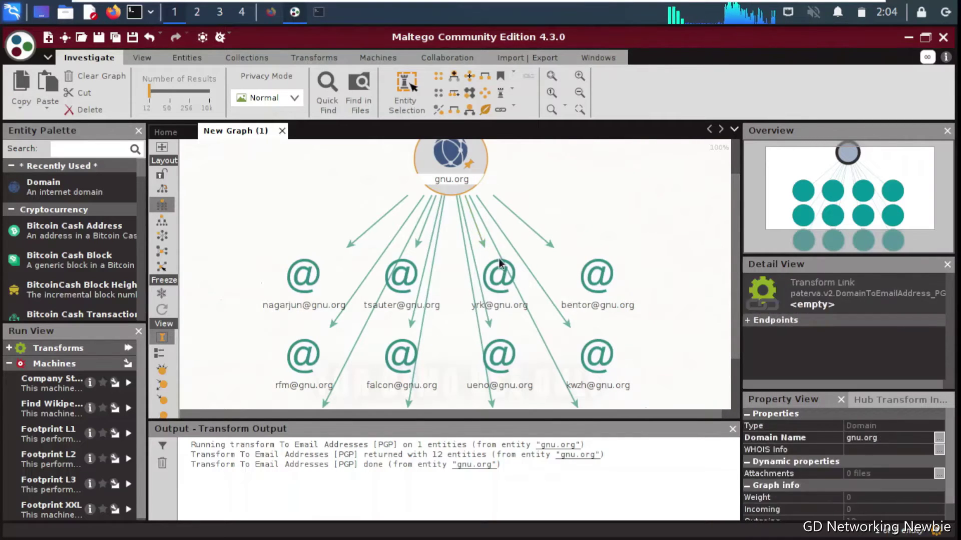
{"action": "left_click", "coordinate": [490, 276]}
{"action": "left_click", "coordinate": [451, 185]}
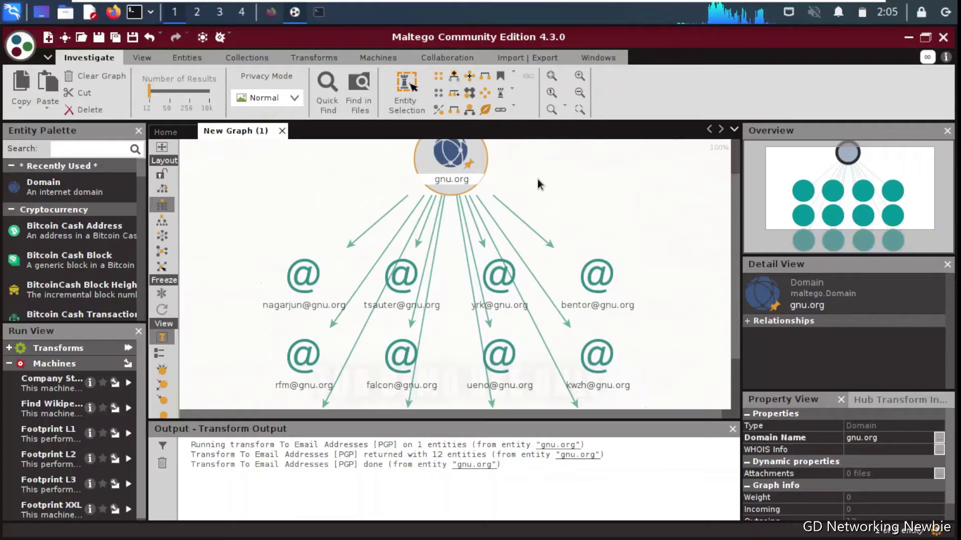
{"action": "left_click", "coordinate": [426, 221]}
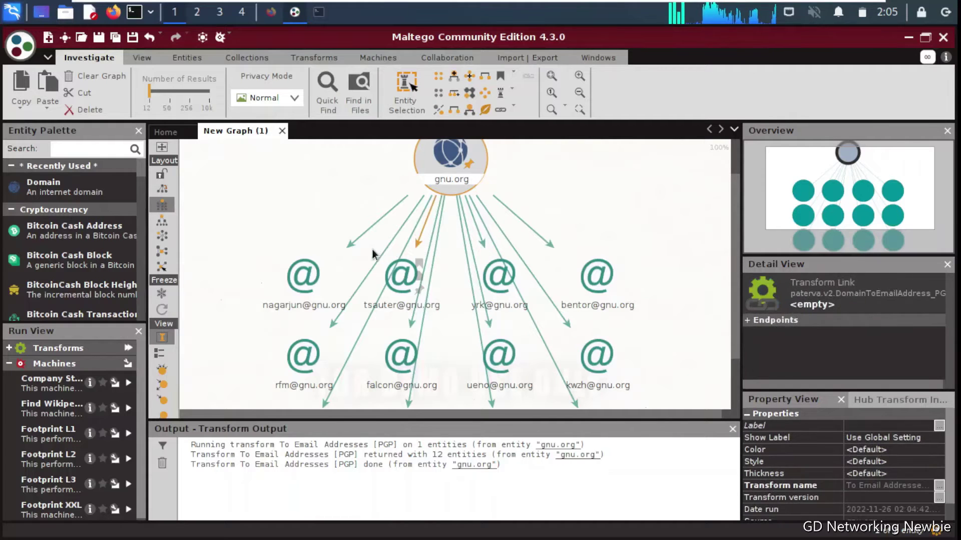
{"action": "left_click", "coordinate": [512, 206]}
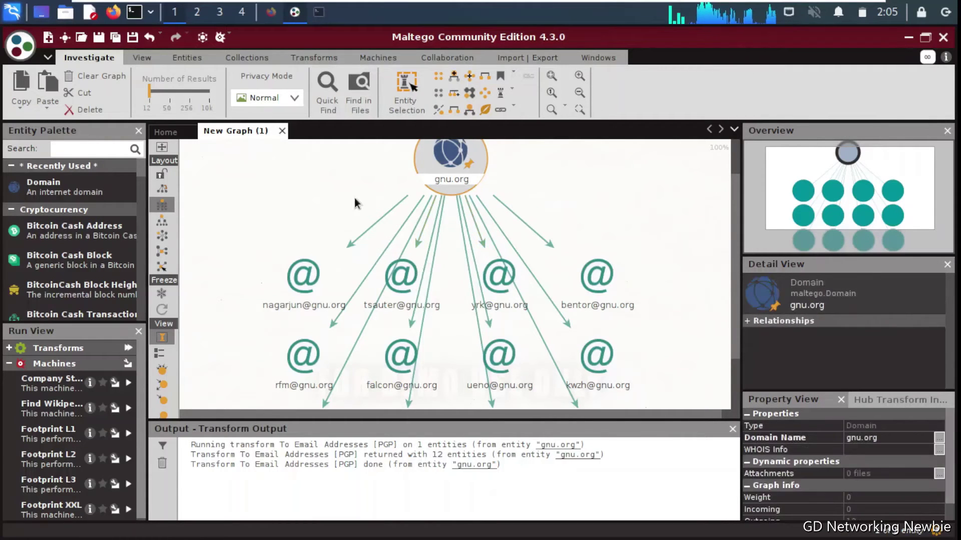
{"action": "left_click", "coordinate": [403, 310]}
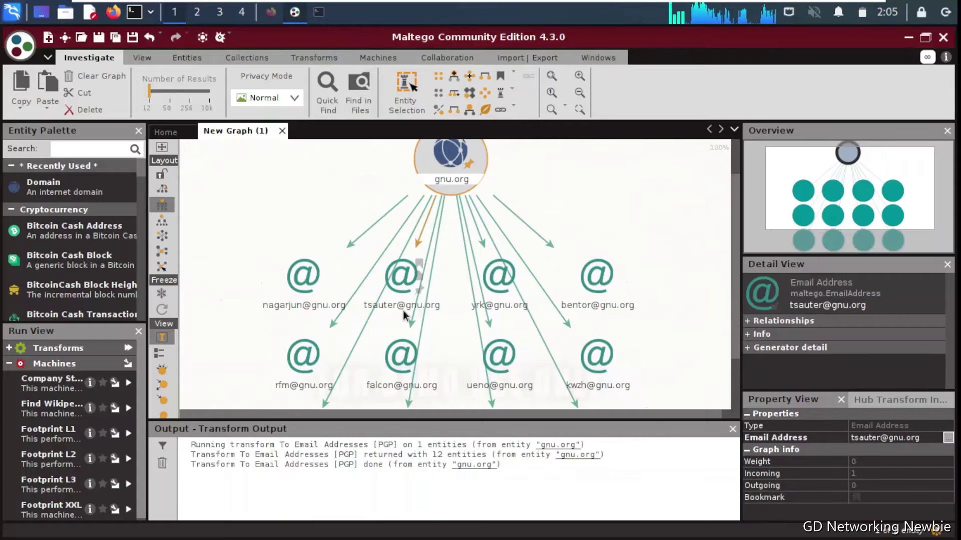
{"action": "left_click", "coordinate": [499, 355]}
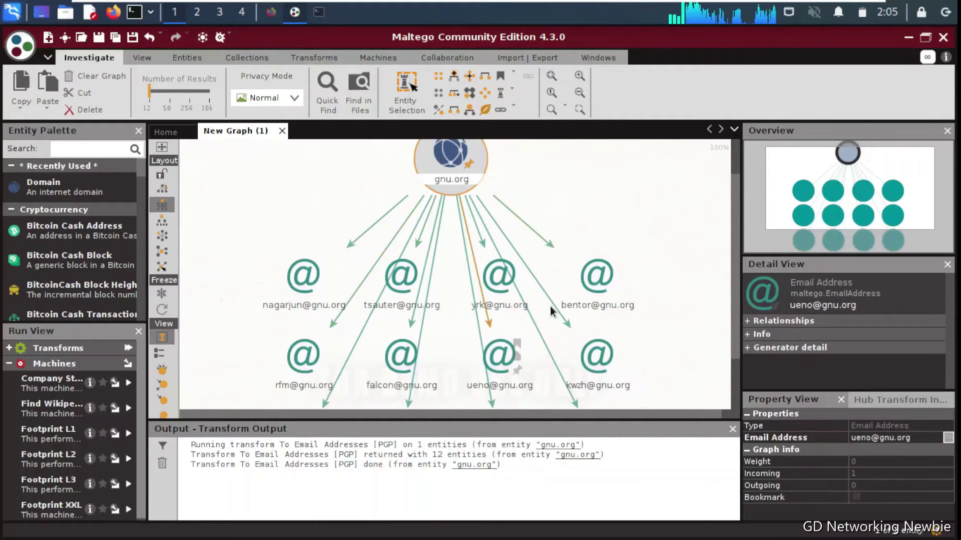
{"action": "left_click", "coordinate": [590, 247]}
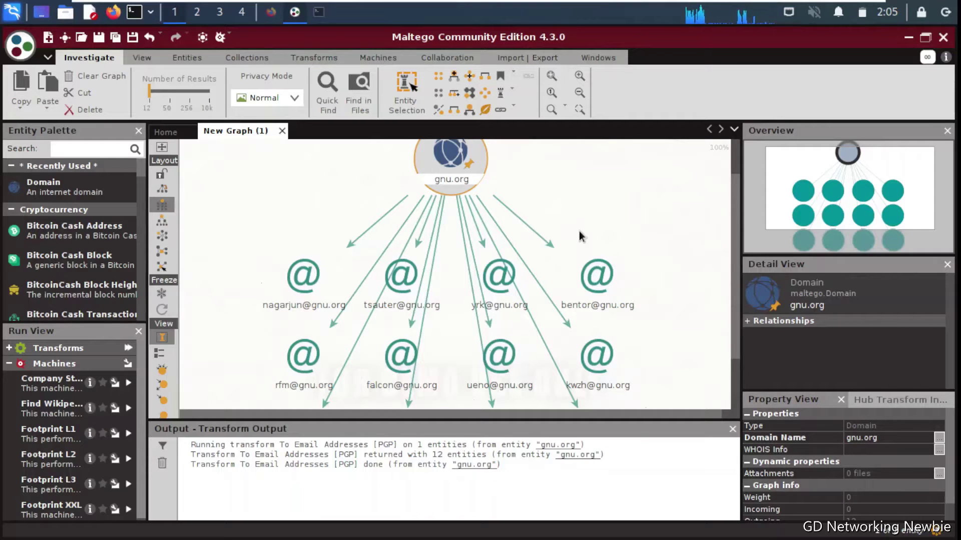
{"action": "left_click_drag", "start_coordinate": [734, 303], "coordinate": [737, 260]}
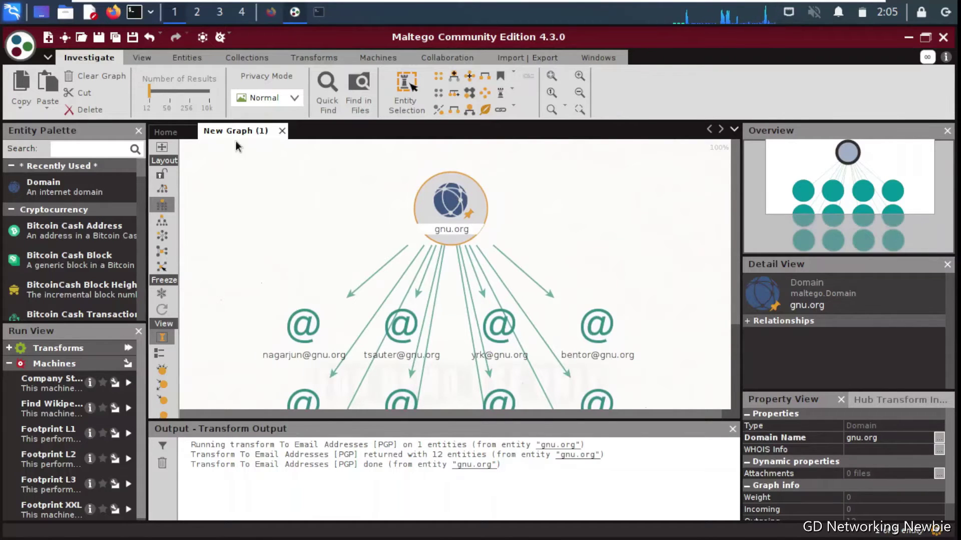
Create a second graph and add a Domain entity to its upper middle area.
{"action": "left_click", "coordinate": [48, 40]}
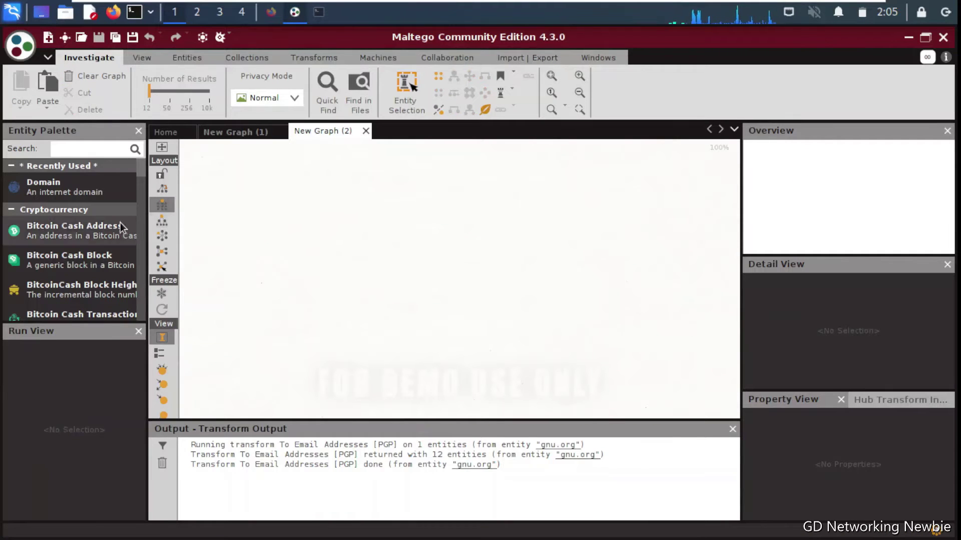
{"action": "left_click_drag", "start_coordinate": [46, 182], "coordinate": [431, 203]}
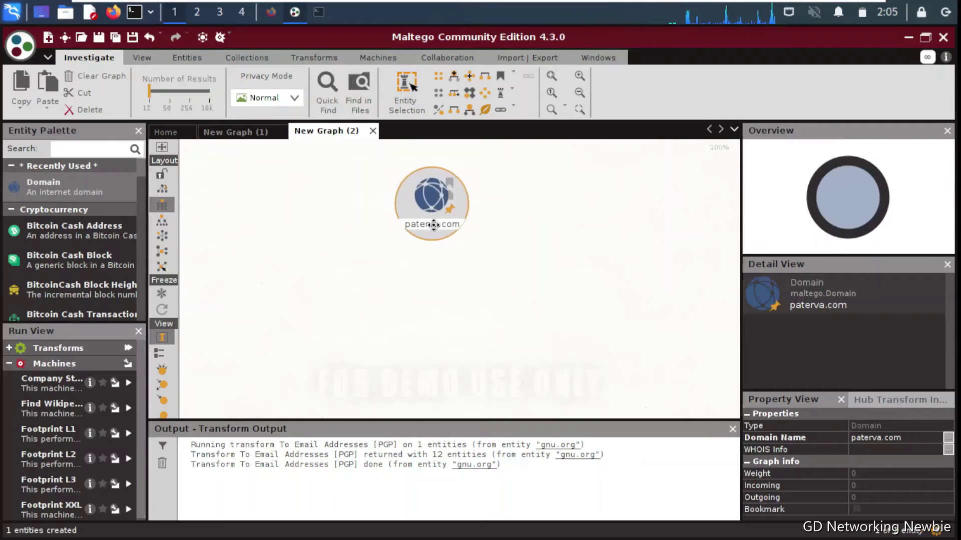
Set the second graph's domain name to gnu.org and return to the first graph.
{"action": "double_click", "coordinate": [436, 225]}
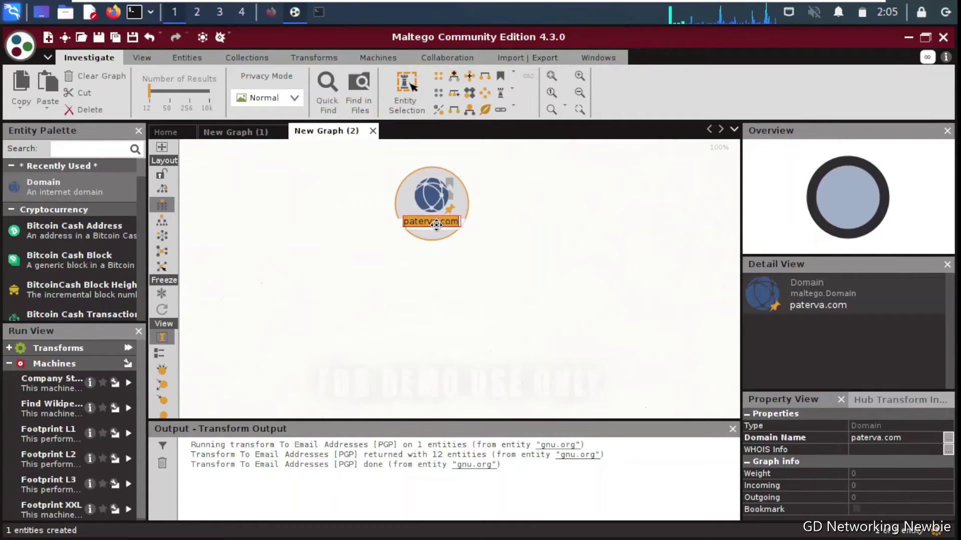
{"action": "type", "text": "gun"}
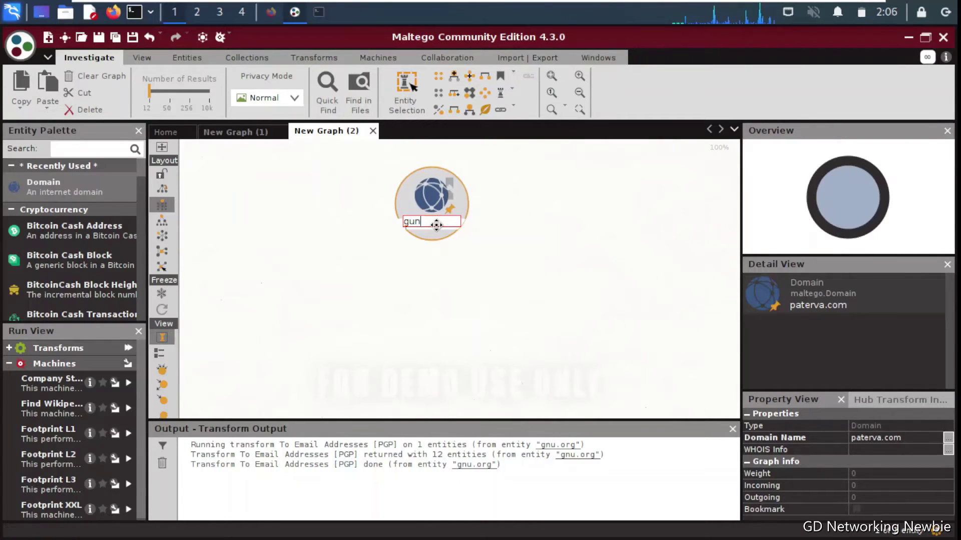
{"action": "key", "text": "BackSpace"}
{"action": "key", "text": "BackSpace"}
{"action": "type", "text": "nu."}
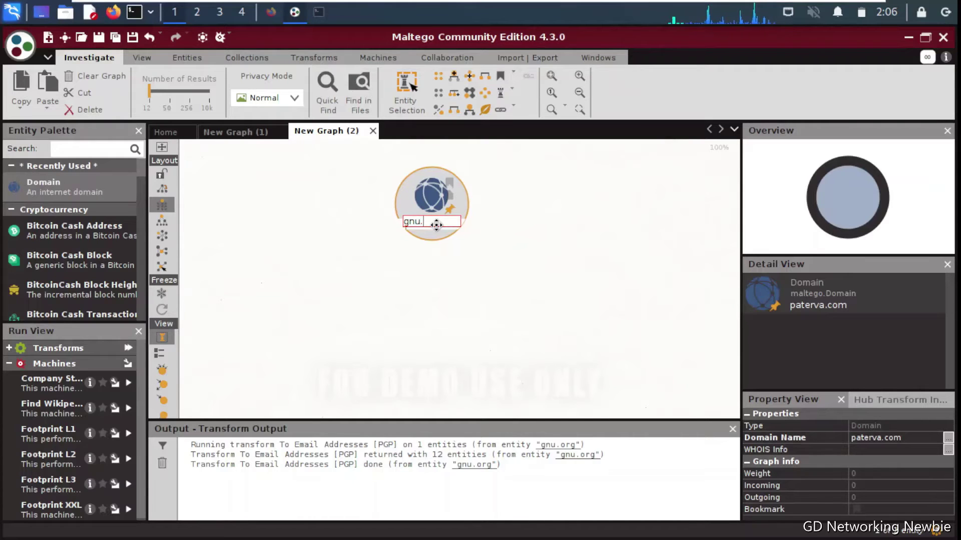
{"action": "type", "text": "org"}
{"action": "key", "text": "Return"}
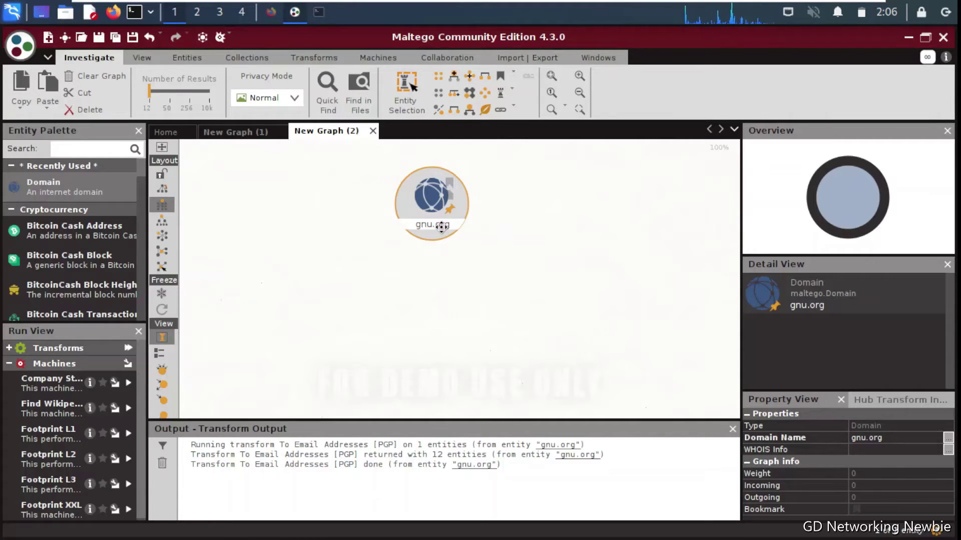
{"action": "left_click", "coordinate": [247, 132]}
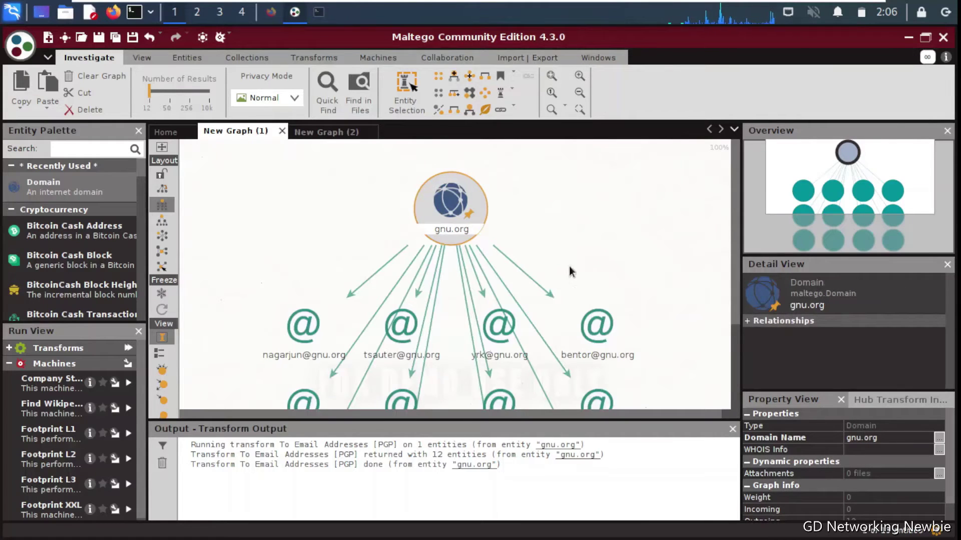
Run the "To Phone numbers [From whois info]" transform on the gnu.org entity in the second graph.
{"action": "left_click", "coordinate": [332, 136]}
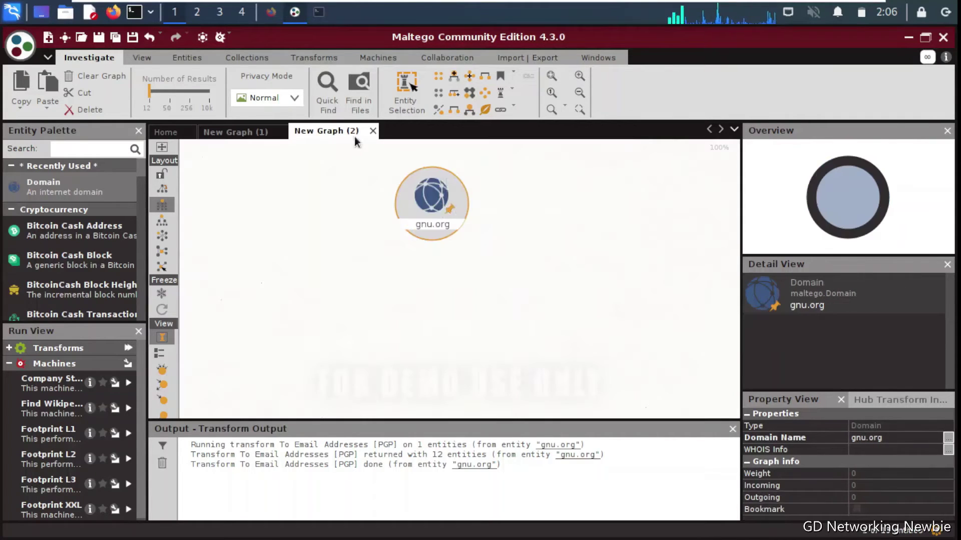
{"action": "right_click", "coordinate": [431, 206]}
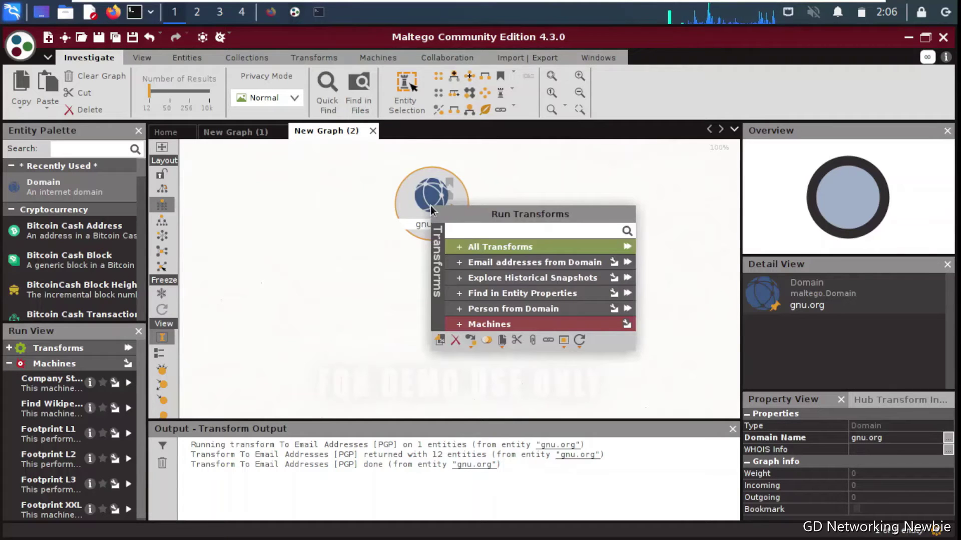
{"action": "left_click", "coordinate": [460, 232]}
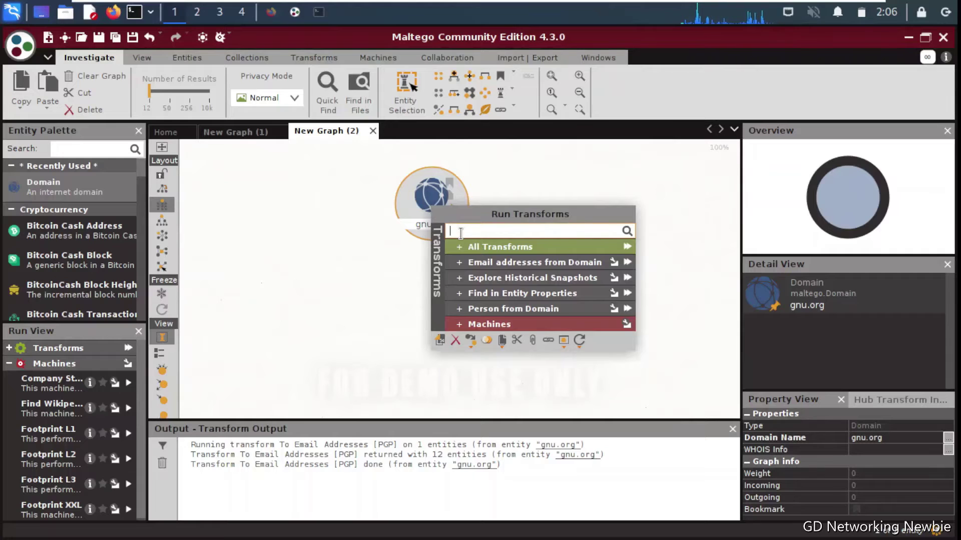
{"action": "type", "text": "phone"}
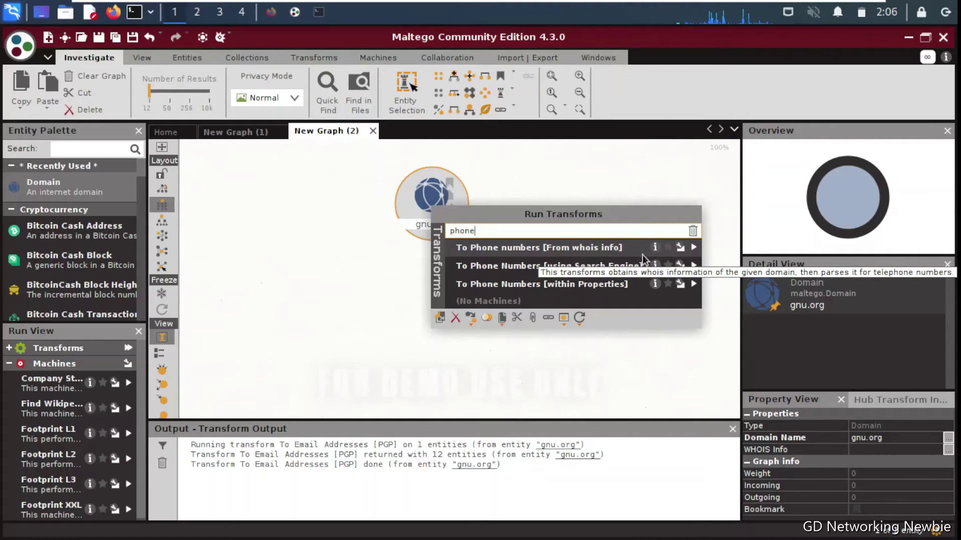
{"action": "left_click", "coordinate": [693, 247]}
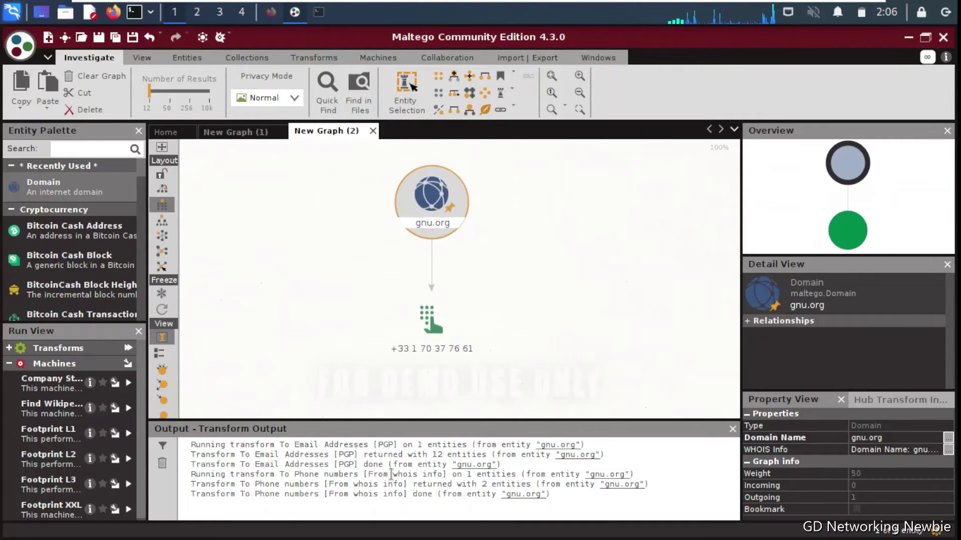
Examine the phone number entity and its link to gnu.org, checking the entity's details and properties.
{"action": "left_click", "coordinate": [447, 317]}
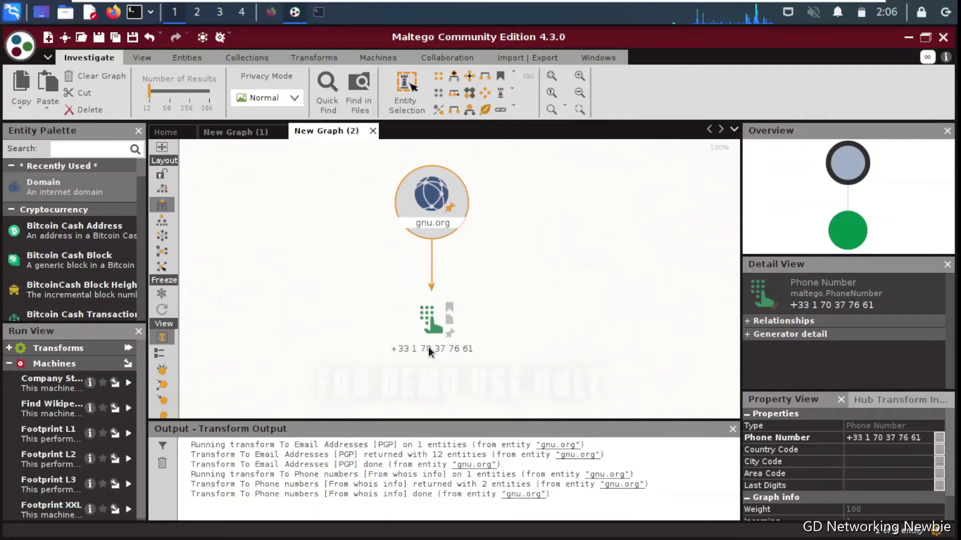
{"action": "left_click", "coordinate": [435, 223]}
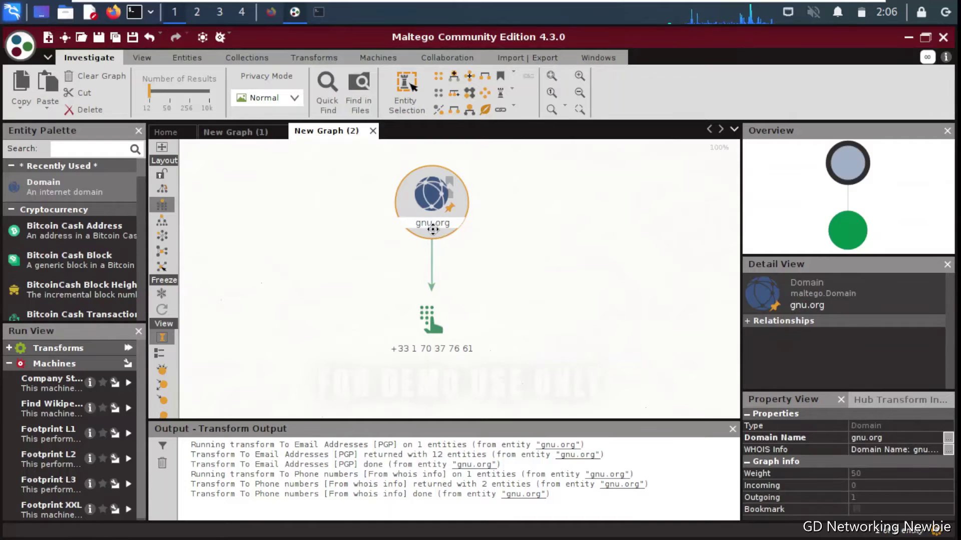
{"action": "left_click", "coordinate": [431, 277]}
{"action": "left_click", "coordinate": [430, 324]}
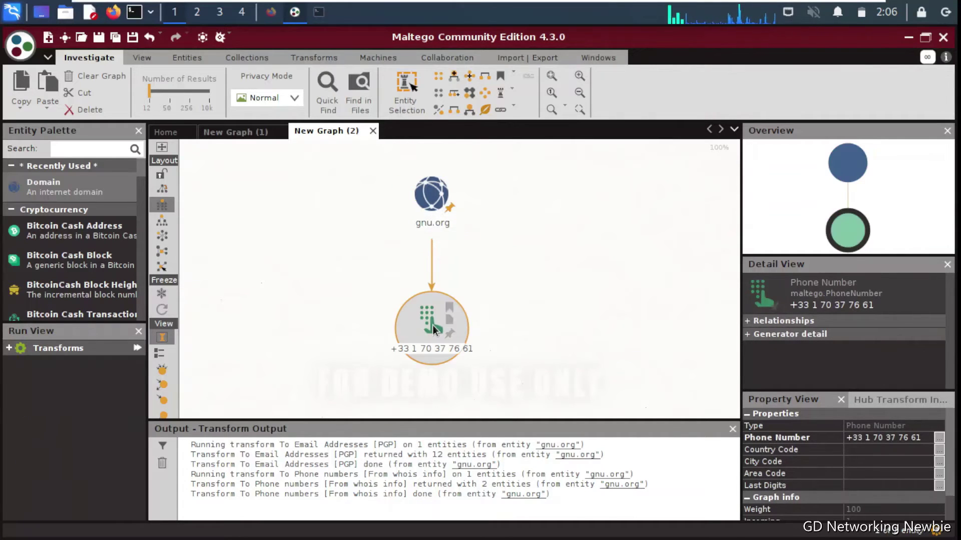
{"action": "right_click", "coordinate": [432, 325]}
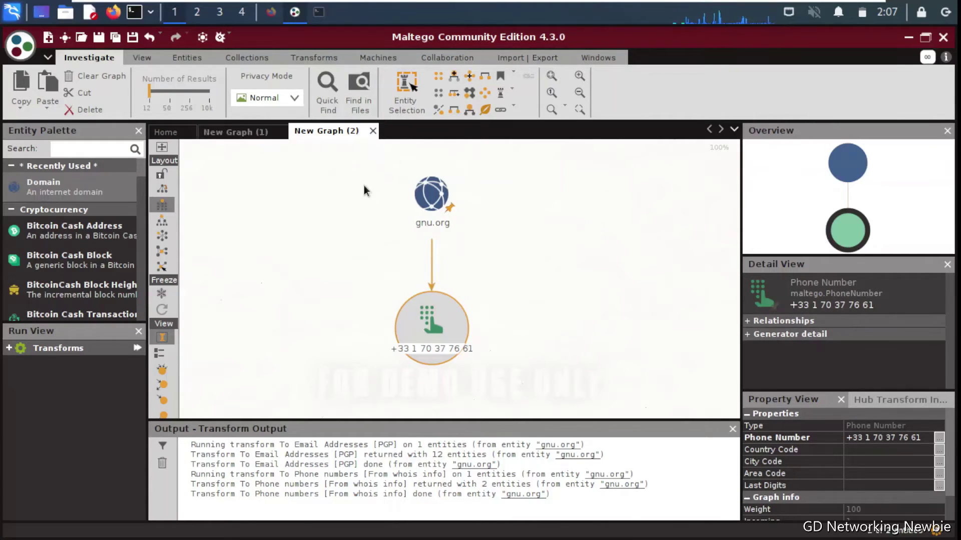
Search the gnu.org entity's transforms for DNS and run "To DNS Name (interesting) [SecurityTrails]".
{"action": "left_click", "coordinate": [426, 197]}
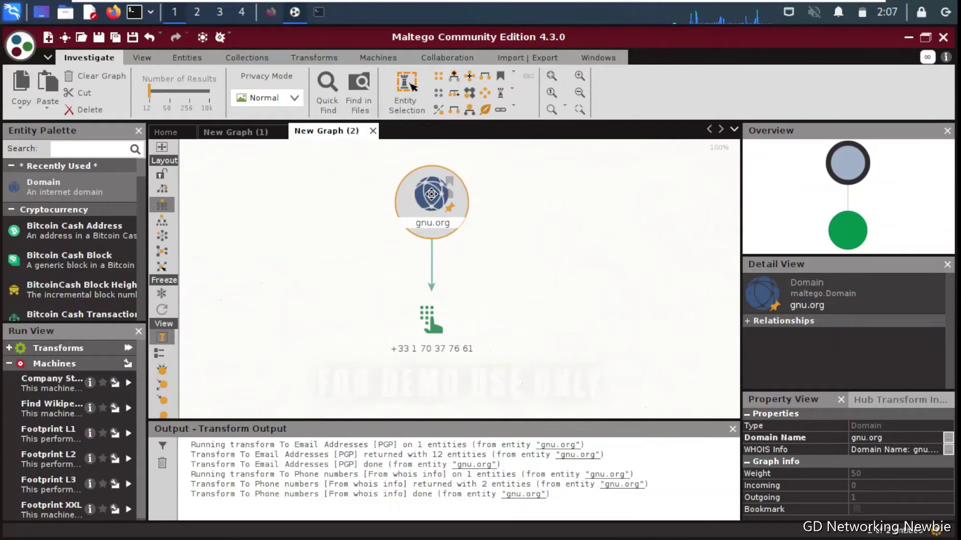
{"action": "right_click", "coordinate": [431, 194]}
{"action": "type", "text": "phone"}
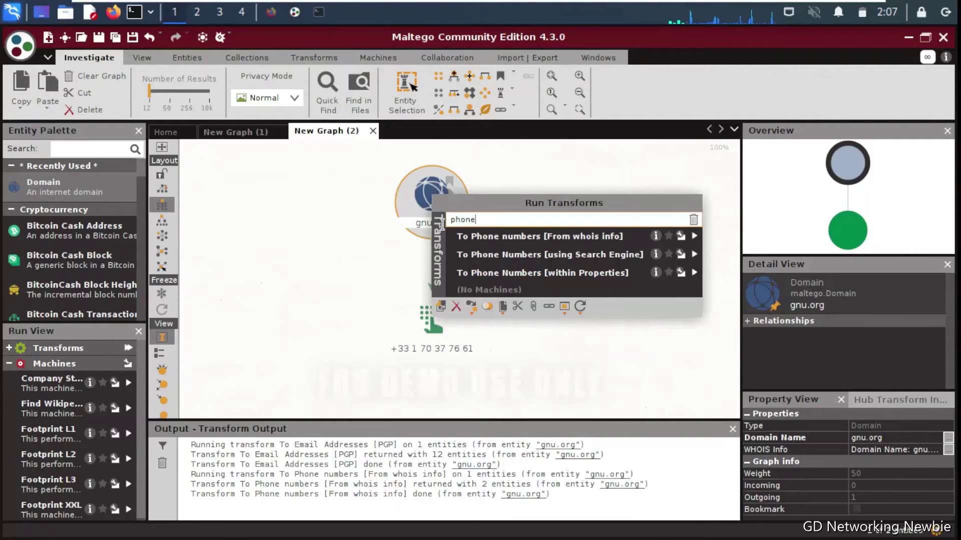
{"action": "key", "text": "BackSpace"}
{"action": "key", "text": "BackSpace"}
{"action": "key", "text": "BackSpace"}
{"action": "key", "text": "BackSpace"}
{"action": "key", "text": "BackSpace"}
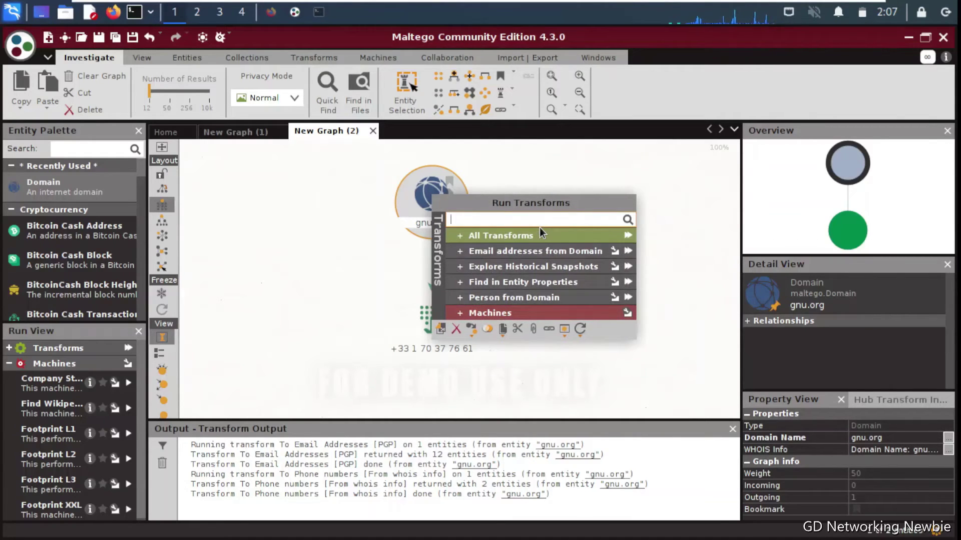
{"action": "type", "text": "DNS"}
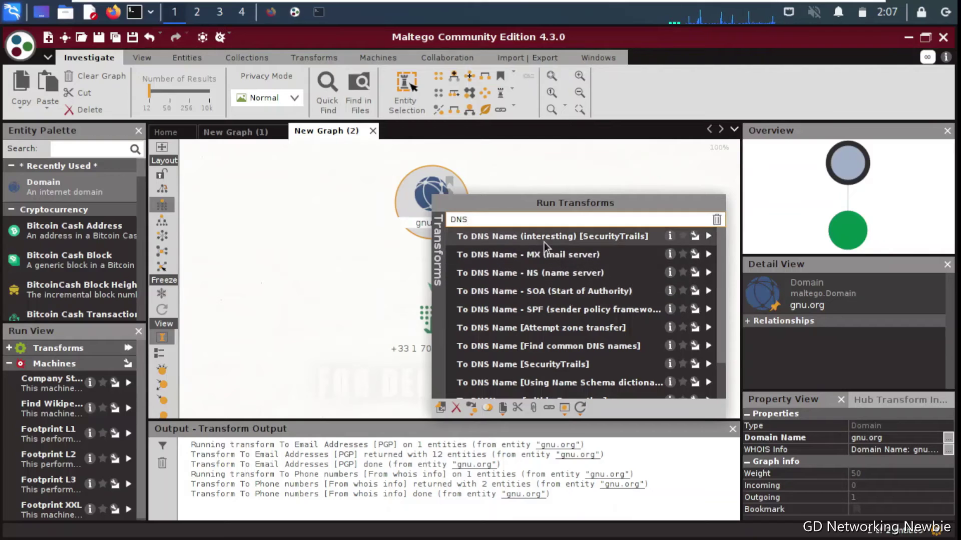
{"action": "left_click", "coordinate": [709, 237]}
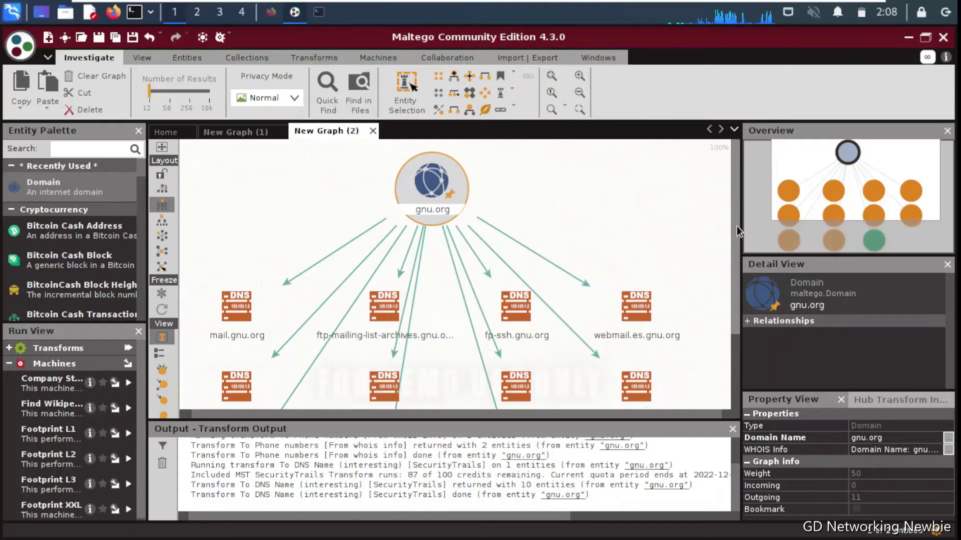
Select the first two rows of DNS name entities together and run the "To IP Address [DNS]" transform on them.
{"action": "left_click_drag", "start_coordinate": [737, 226], "coordinate": [734, 259]}
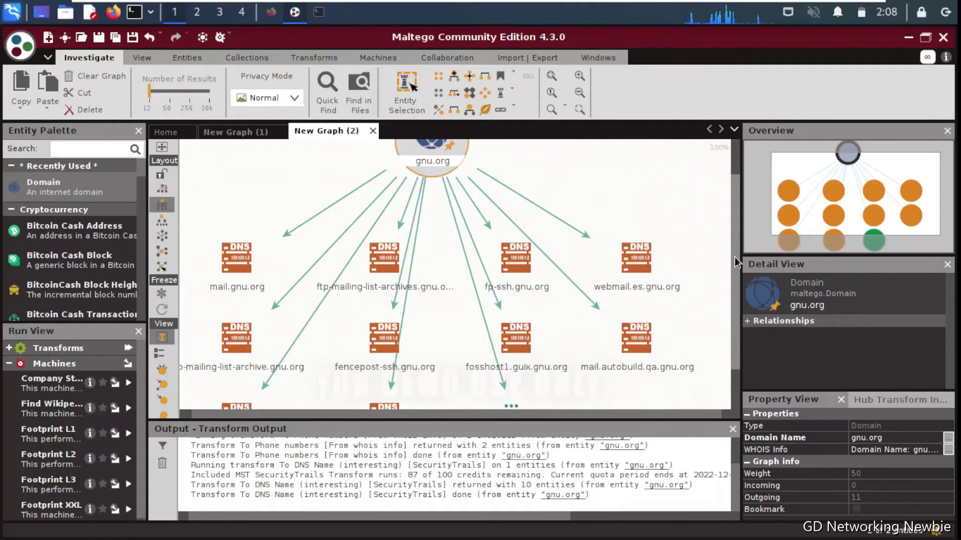
{"action": "left_click_drag", "start_coordinate": [730, 258], "coordinate": [730, 270]}
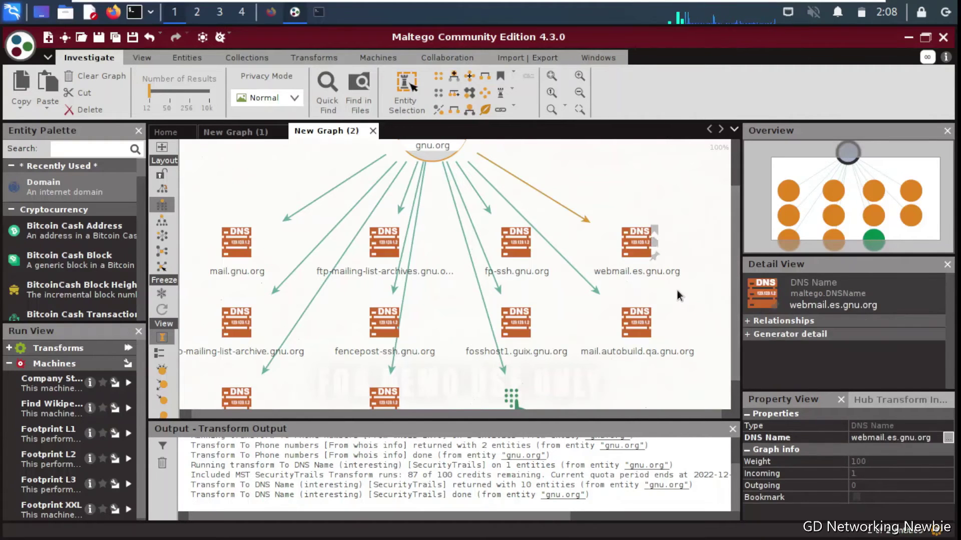
{"action": "scroll", "coordinate": [699, 278], "scroll_direction": "down", "scroll_amount": 1}
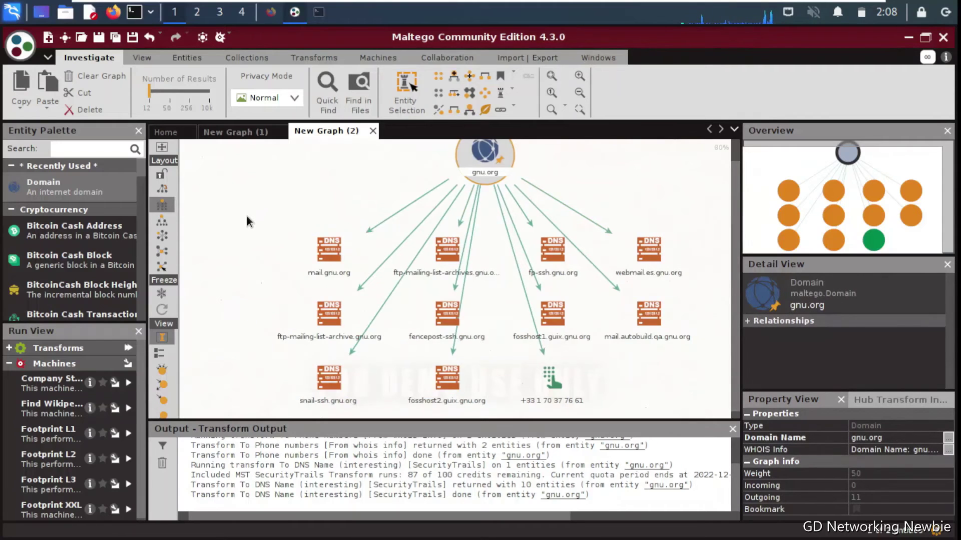
{"action": "left_click_drag", "start_coordinate": [247, 216], "coordinate": [703, 356]}
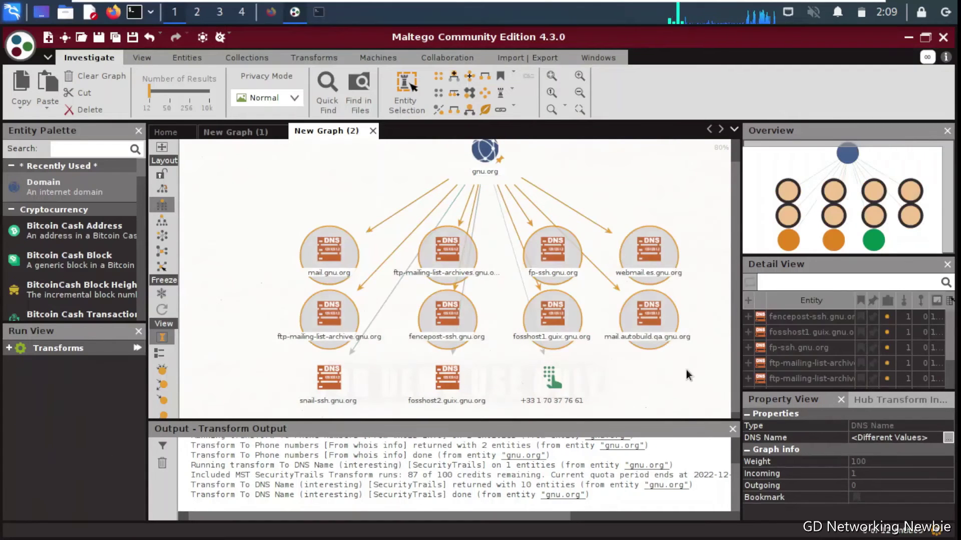
{"action": "left_click", "coordinate": [555, 253]}
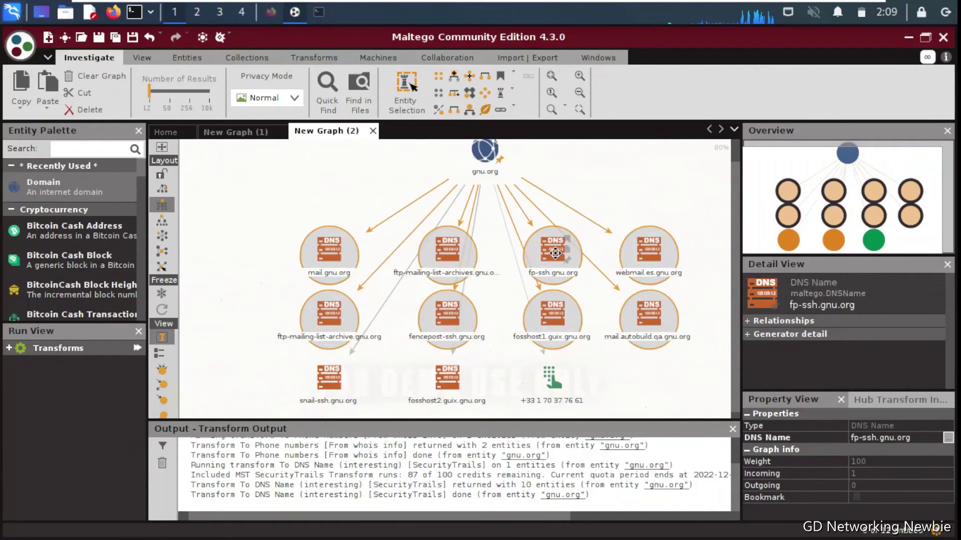
{"action": "right_click", "coordinate": [554, 253]}
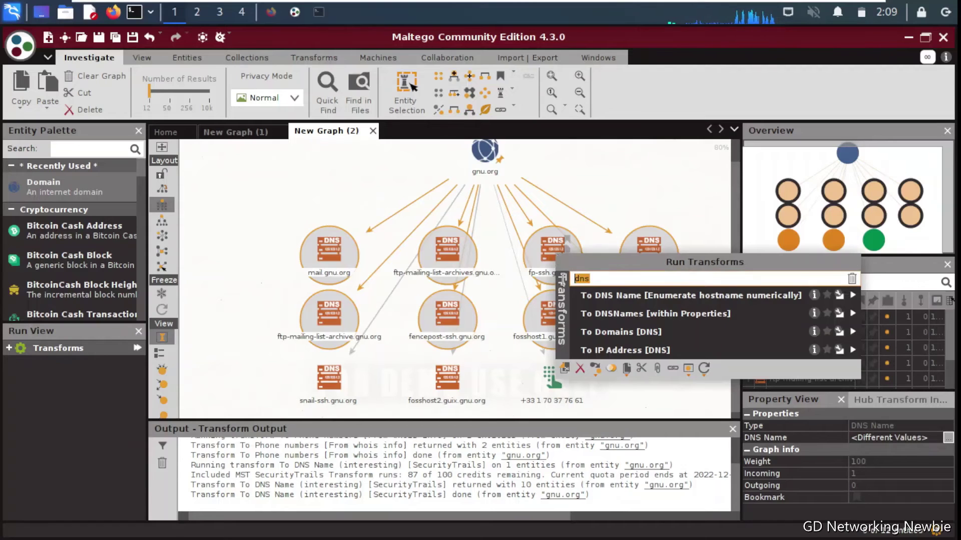
{"action": "type", "text": "ip"}
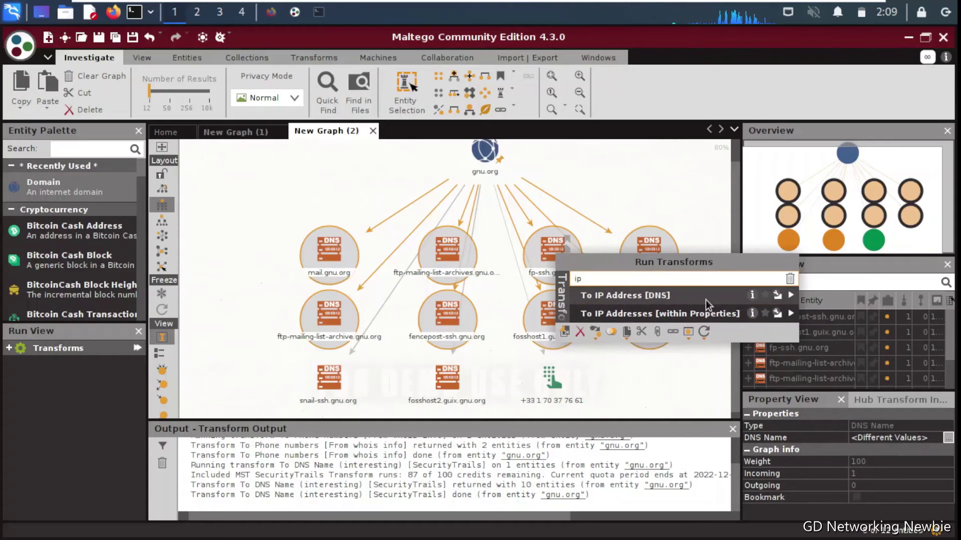
{"action": "left_click", "coordinate": [791, 295]}
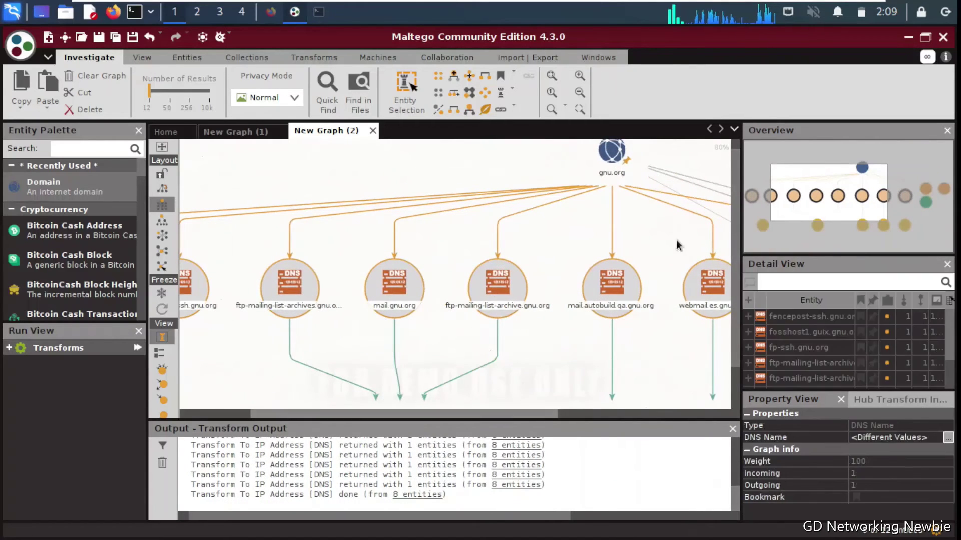
Examine which DNS names share an IP address and how they link back to gnu.org, and clear the selection.
{"action": "left_click_drag", "start_coordinate": [738, 220], "coordinate": [731, 290]}
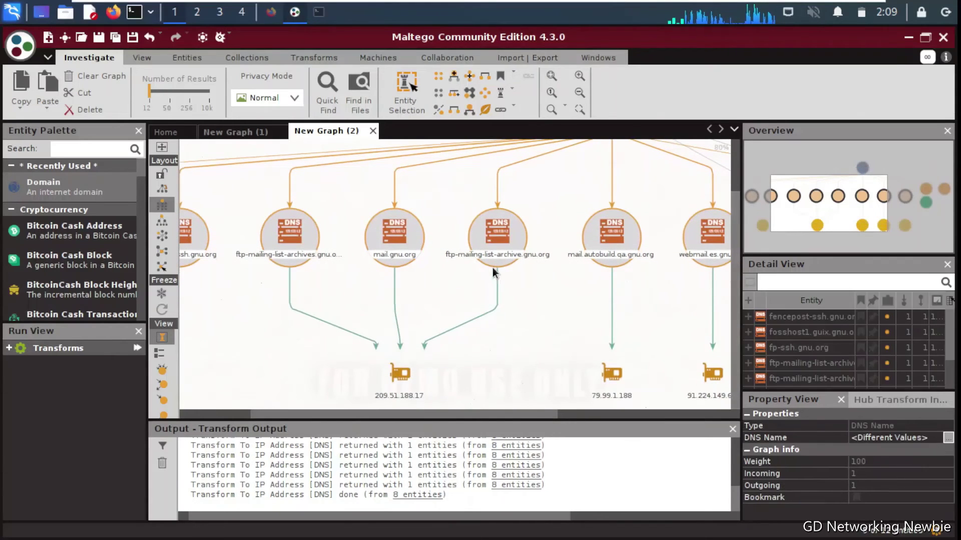
{"action": "mouse_move", "coordinate": [388, 399]}
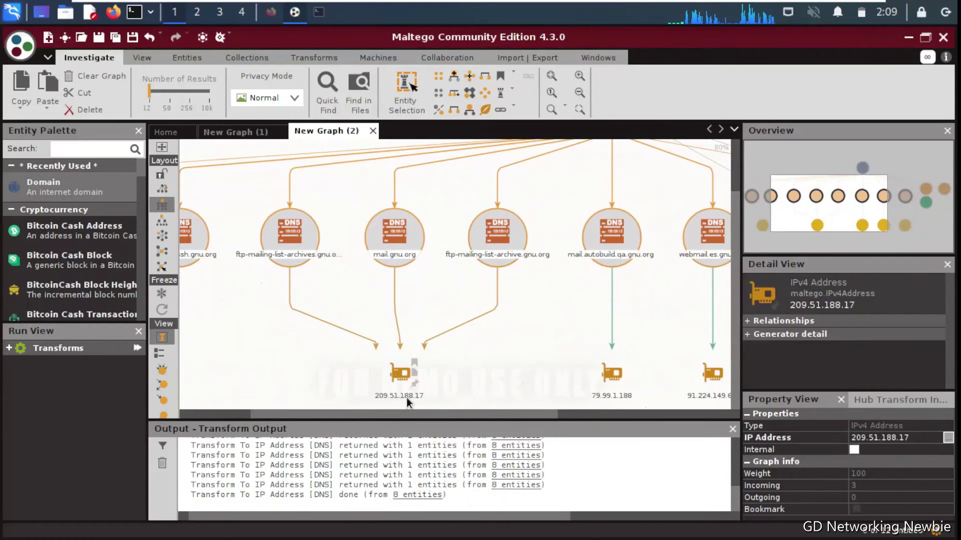
{"action": "scroll", "coordinate": [447, 389], "scroll_direction": "up", "scroll_amount": 3}
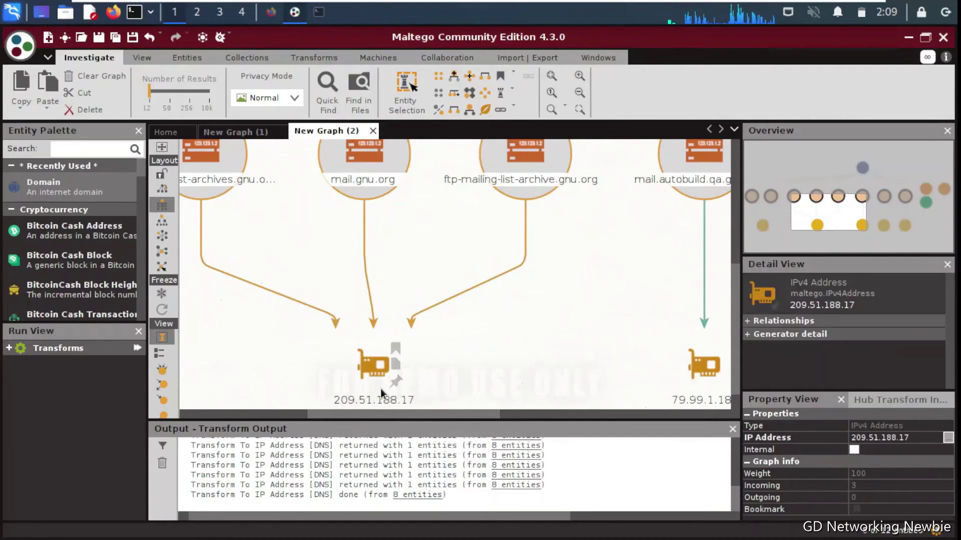
{"action": "left_click", "coordinate": [553, 315]}
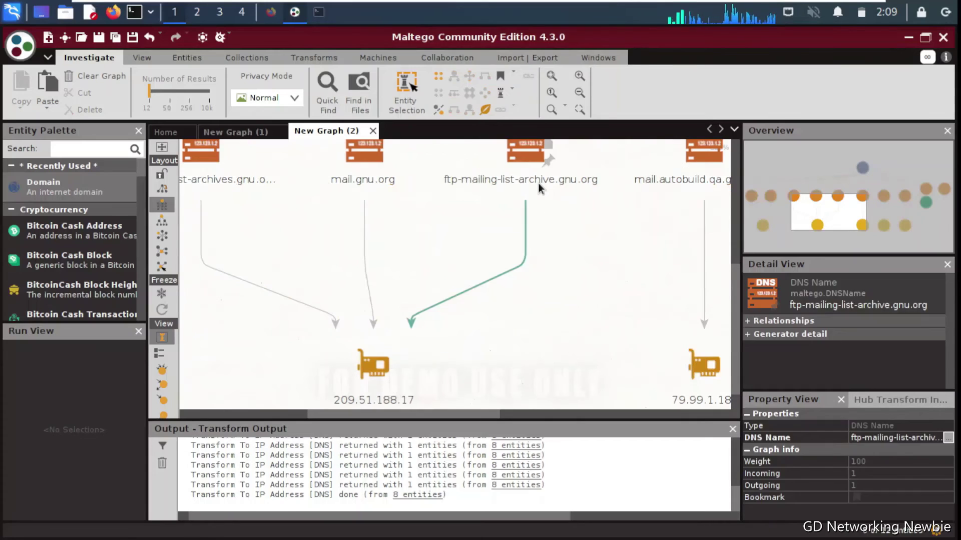
{"action": "left_click_drag", "start_coordinate": [729, 294], "coordinate": [733, 190]}
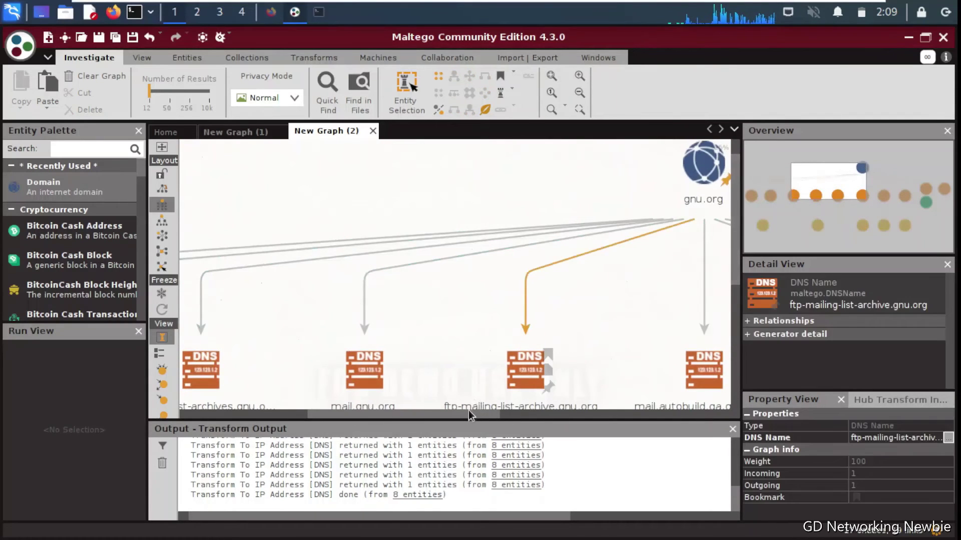
{"action": "left_click_drag", "start_coordinate": [470, 411], "coordinate": [580, 406]}
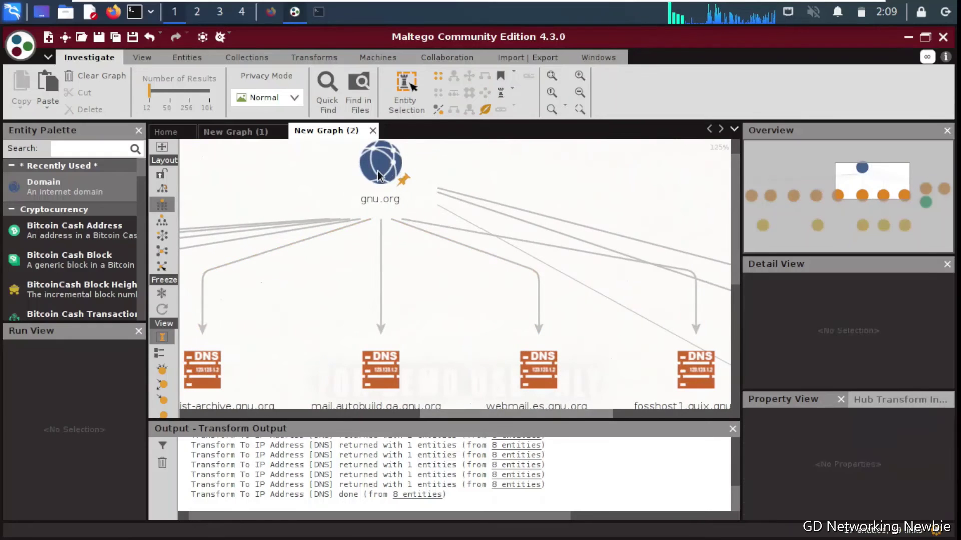
{"action": "left_click", "coordinate": [510, 224]}
{"action": "left_click", "coordinate": [552, 213]}
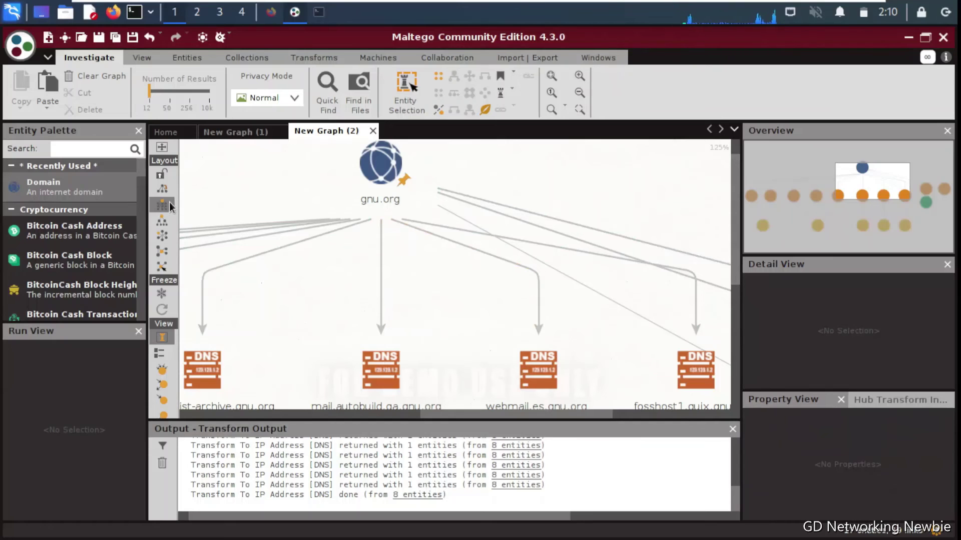
Try the hierarchical layout on the second graph, switch it to a circular layout around gnu.org, and inspect the arrangement.
{"action": "scroll", "coordinate": [602, 265], "scroll_direction": "down", "scroll_amount": 5}
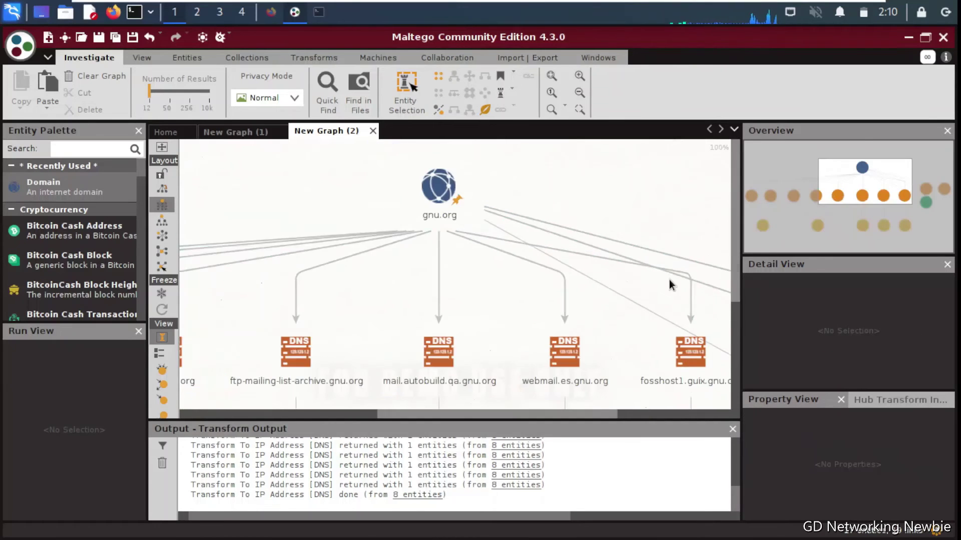
{"action": "scroll", "coordinate": [596, 263], "scroll_direction": "up", "scroll_amount": 1}
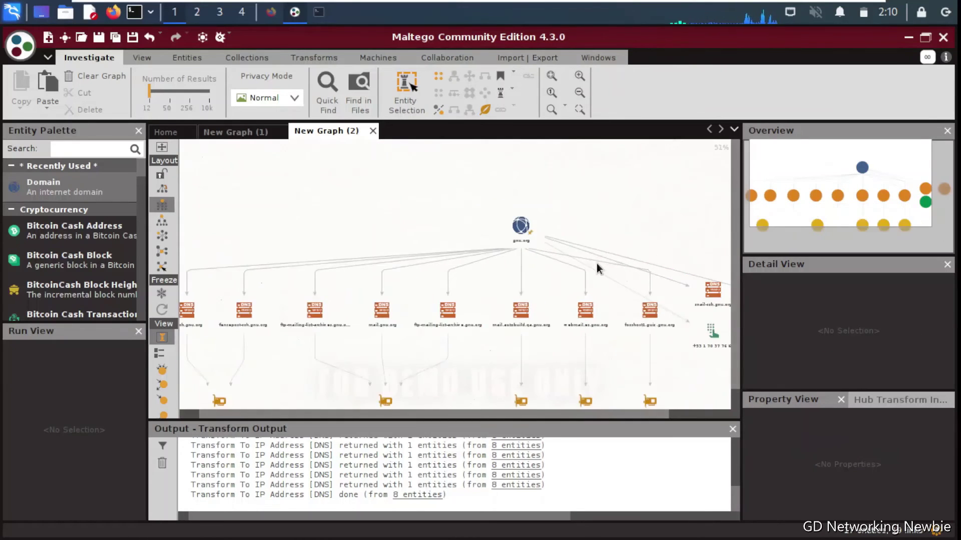
{"action": "left_click", "coordinate": [164, 221]}
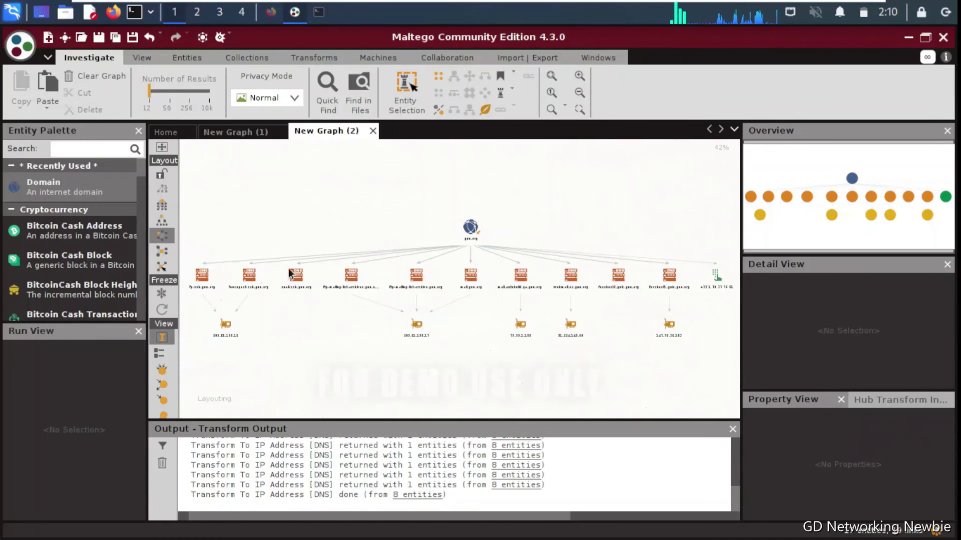
{"action": "left_click", "coordinate": [164, 240]}
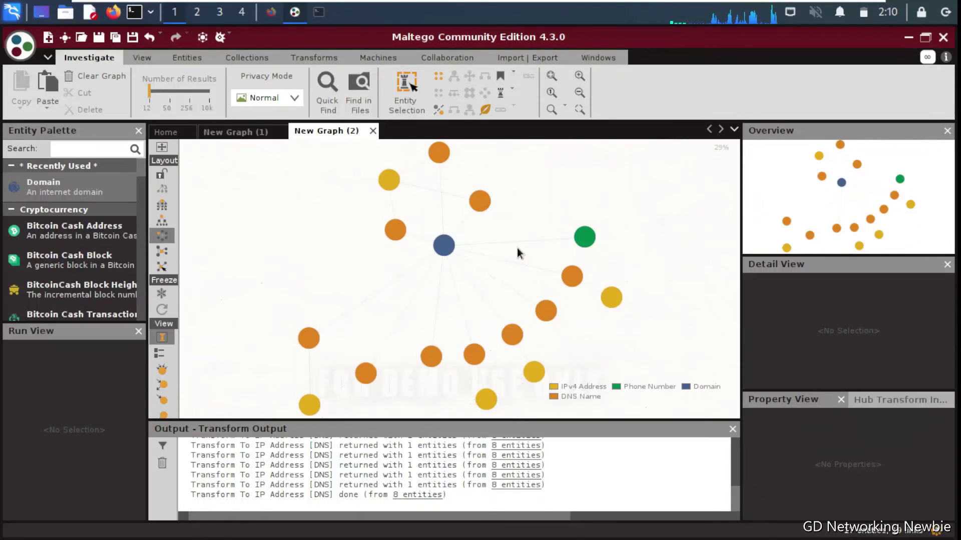
{"action": "left_click", "coordinate": [497, 279]}
{"action": "scroll", "coordinate": [497, 278], "scroll_direction": "up", "scroll_amount": 4}
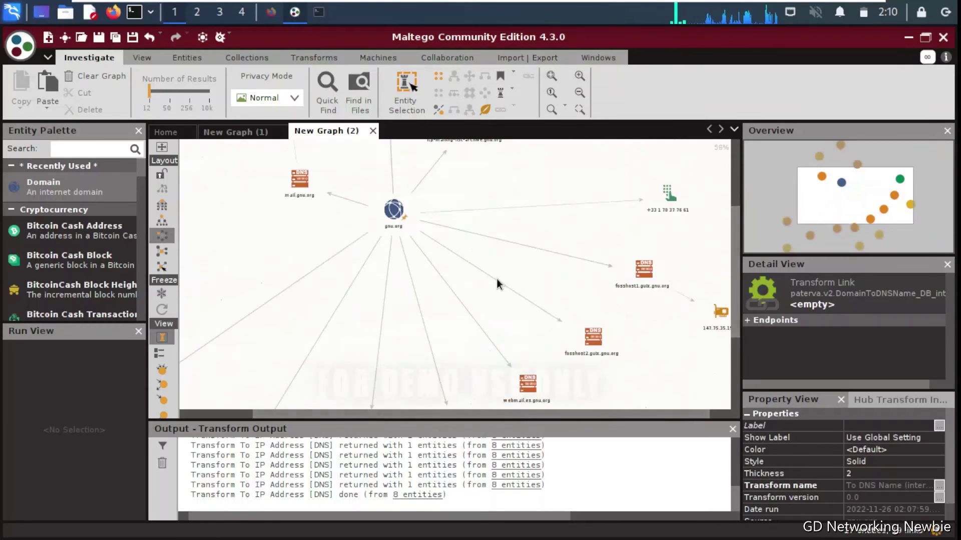
{"action": "scroll", "coordinate": [497, 278], "scroll_direction": "down", "scroll_amount": 4}
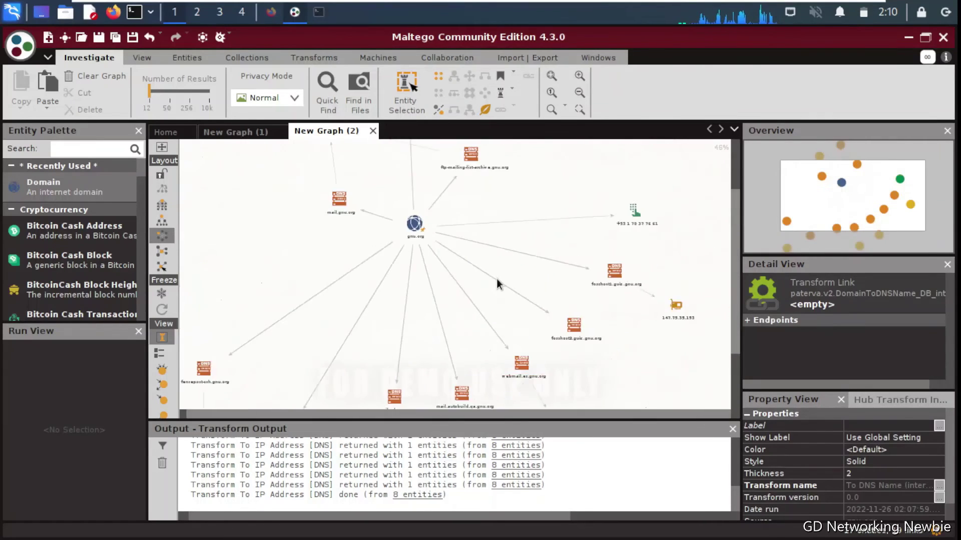
Try the organic layout on the second graph, switch it to the interactive organic layout and inspect the phone number entity.
{"action": "scroll", "coordinate": [496, 278], "scroll_direction": "up", "scroll_amount": 1}
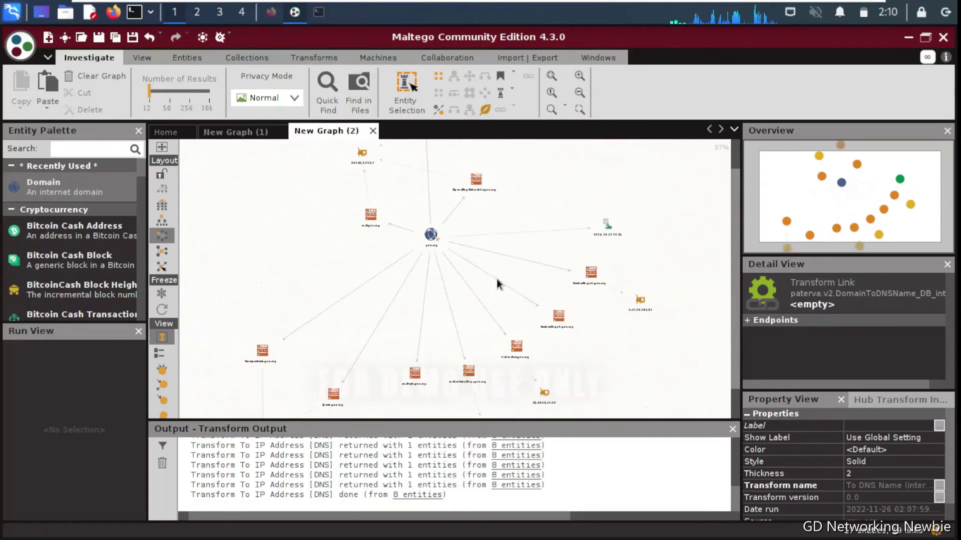
{"action": "left_click", "coordinate": [495, 281]}
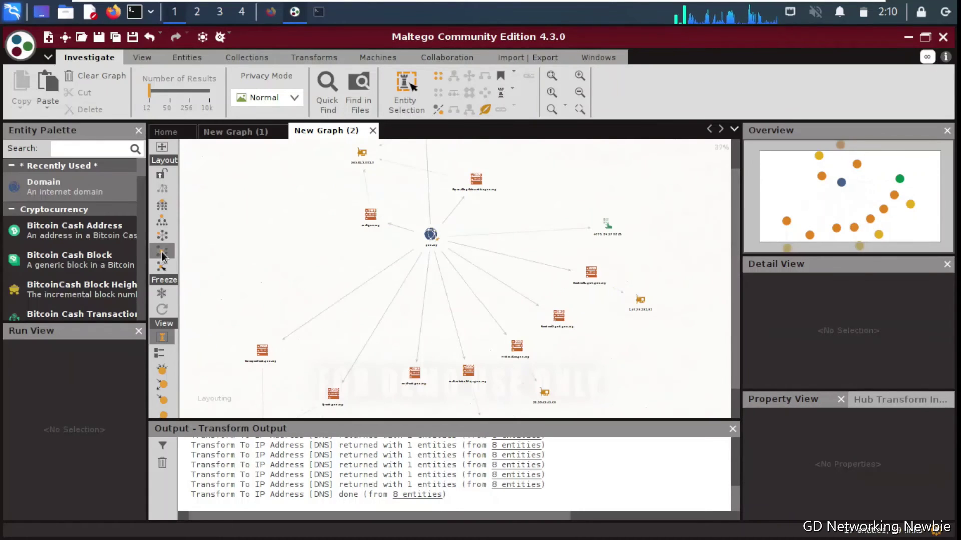
{"action": "left_click", "coordinate": [162, 252]}
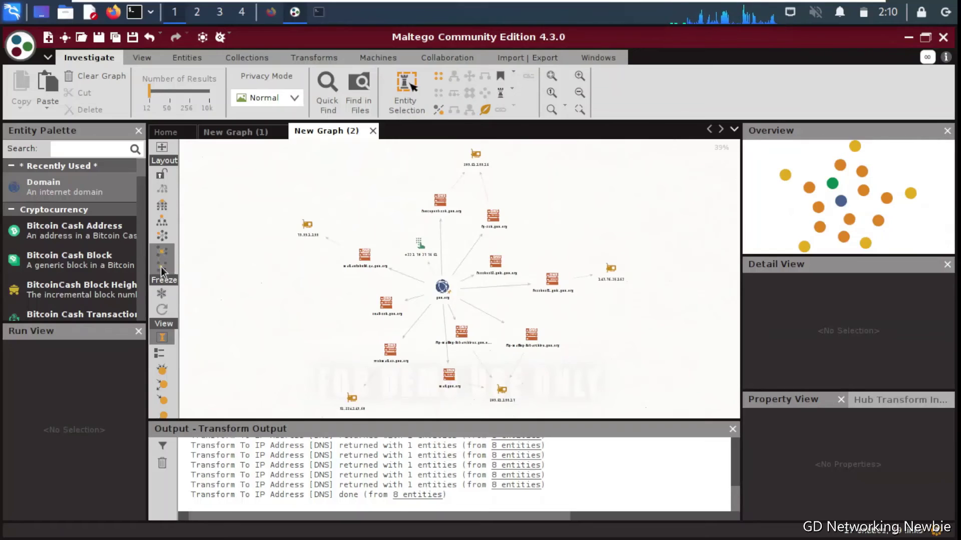
{"action": "left_click", "coordinate": [163, 268]}
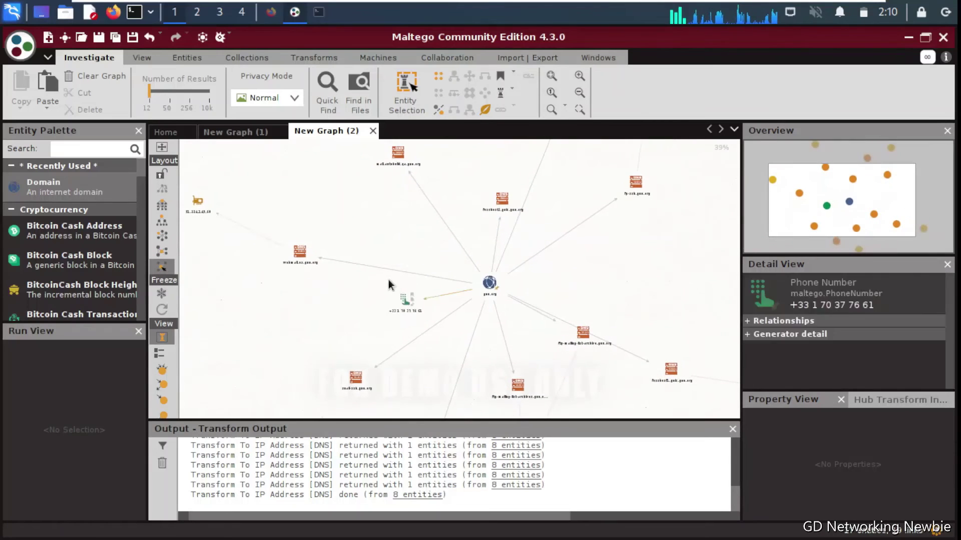
{"action": "left_click", "coordinate": [401, 299]}
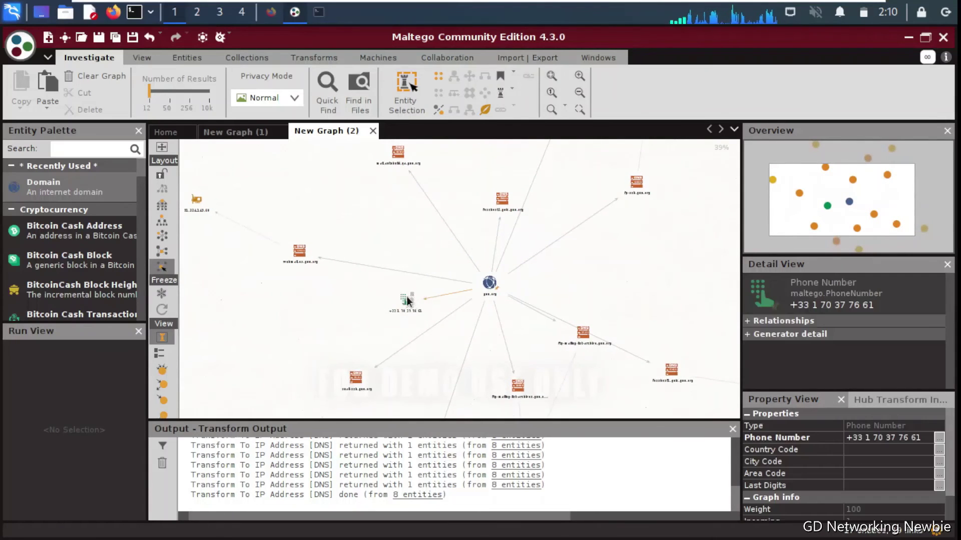
{"action": "left_click", "coordinate": [371, 279]}
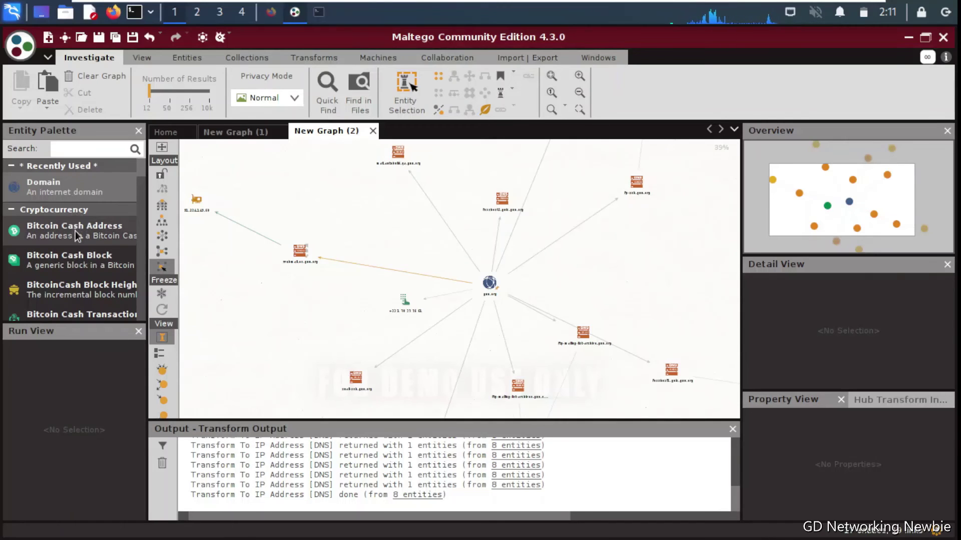
Create a new graph and place an IPv4 Address entity from the Infrastructure group on it.
{"action": "scroll", "coordinate": [44, 220], "scroll_direction": "down", "scroll_amount": 3}
{"action": "scroll", "coordinate": [45, 231], "scroll_direction": "down", "scroll_amount": 15}
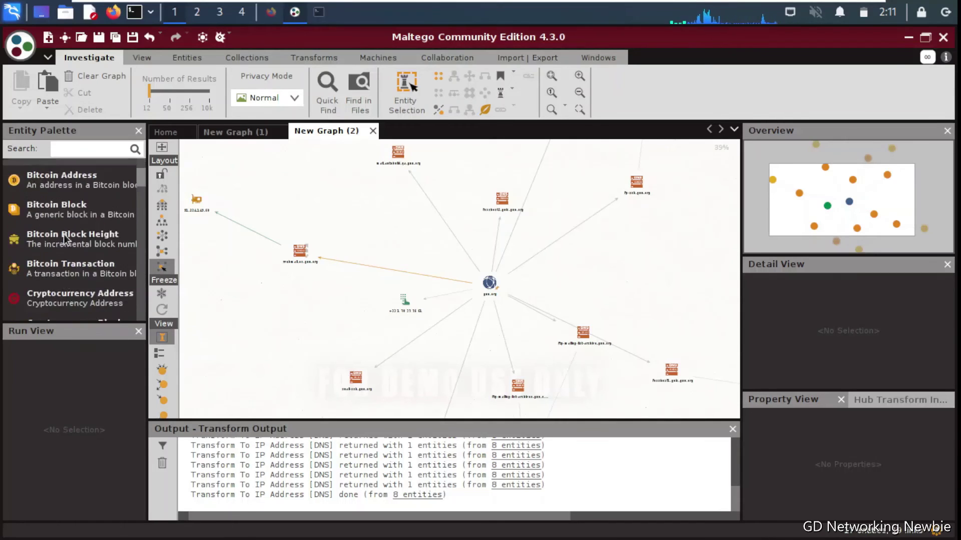
{"action": "scroll", "coordinate": [64, 235], "scroll_direction": "down", "scroll_amount": 3}
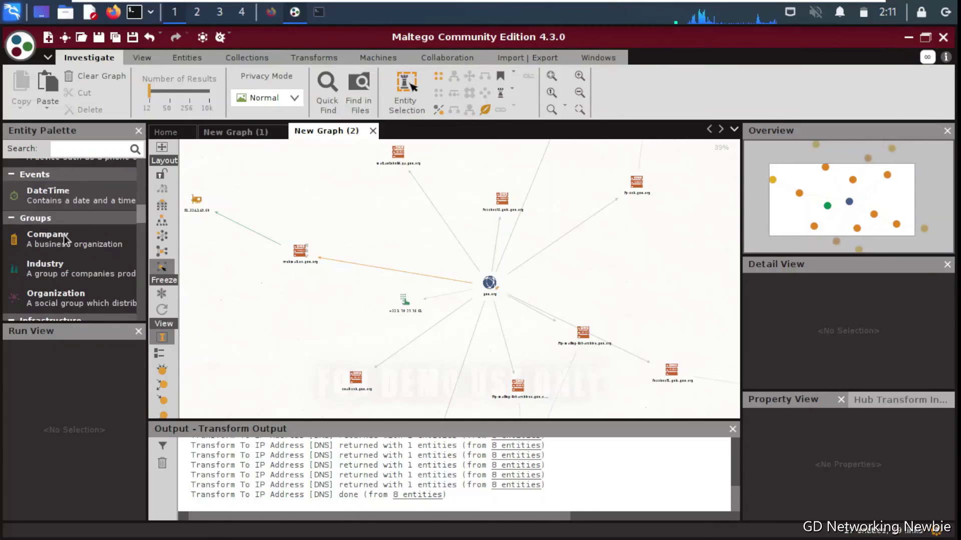
{"action": "scroll", "coordinate": [62, 235], "scroll_direction": "down", "scroll_amount": 4}
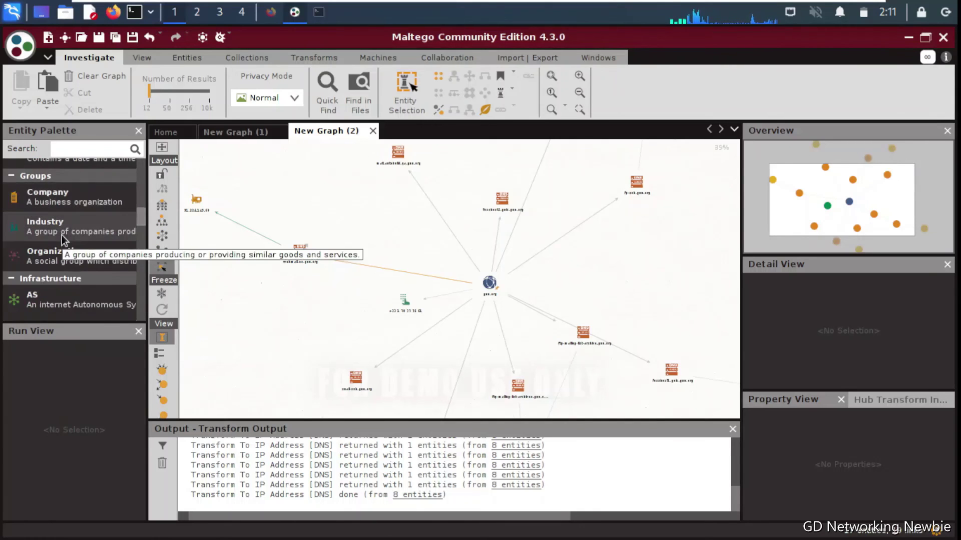
{"action": "scroll", "coordinate": [63, 243], "scroll_direction": "down", "scroll_amount": 2}
{"action": "scroll", "coordinate": [64, 249], "scroll_direction": "down", "scroll_amount": 3}
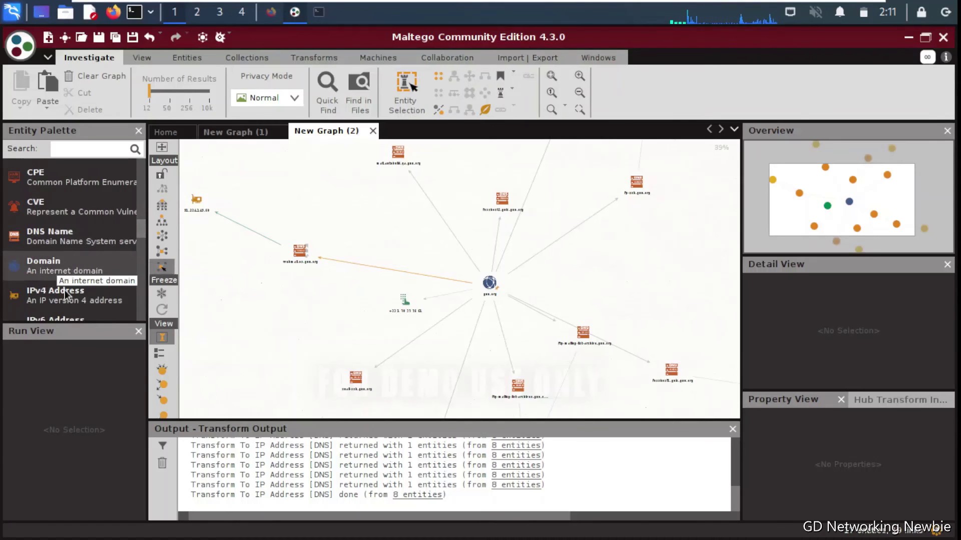
{"action": "left_click_drag", "start_coordinate": [50, 297], "coordinate": [69, 286]}
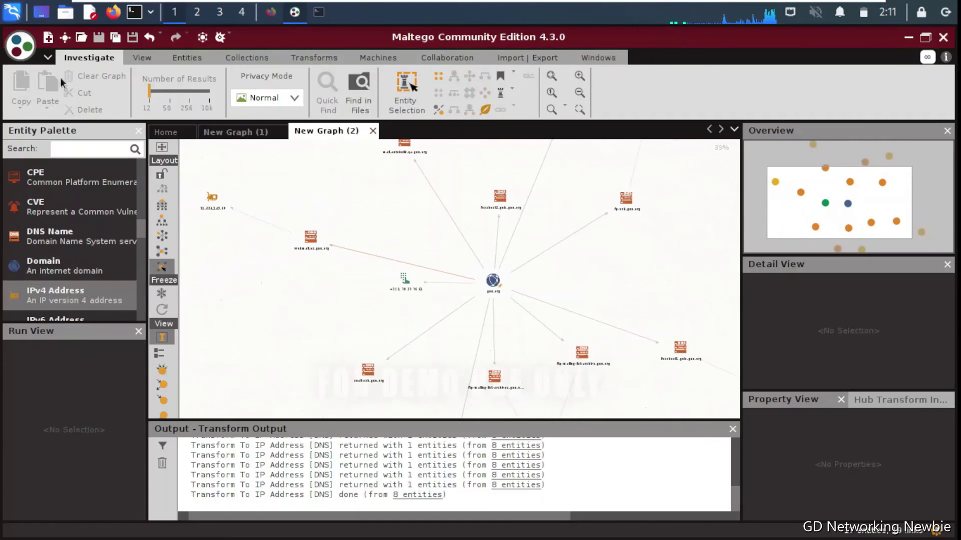
{"action": "left_click", "coordinate": [48, 37]}
{"action": "left_click_drag", "start_coordinate": [122, 302], "coordinate": [428, 215]}
{"action": "left_click", "coordinate": [423, 244]}
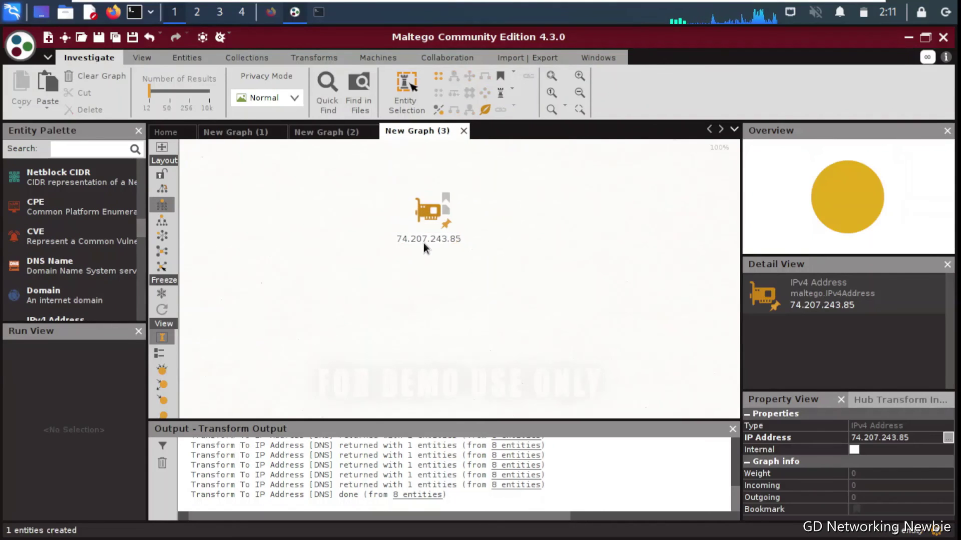
Clear the "ip" transform filter and run all transforms on the IPv4 address, with both Wikipedia search date ranges at Since Unix Epoch Time (1970).
{"action": "right_click", "coordinate": [428, 217]}
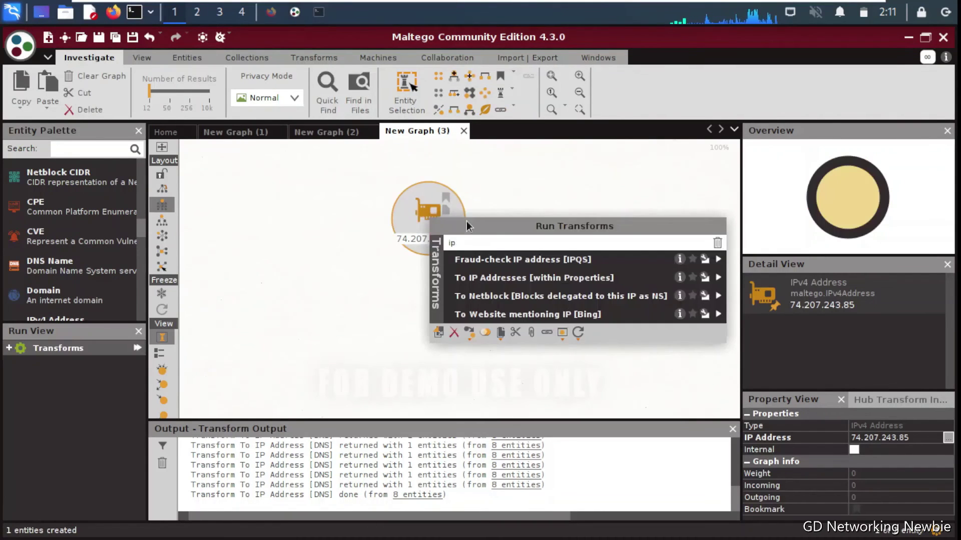
{"action": "left_click", "coordinate": [465, 241]}
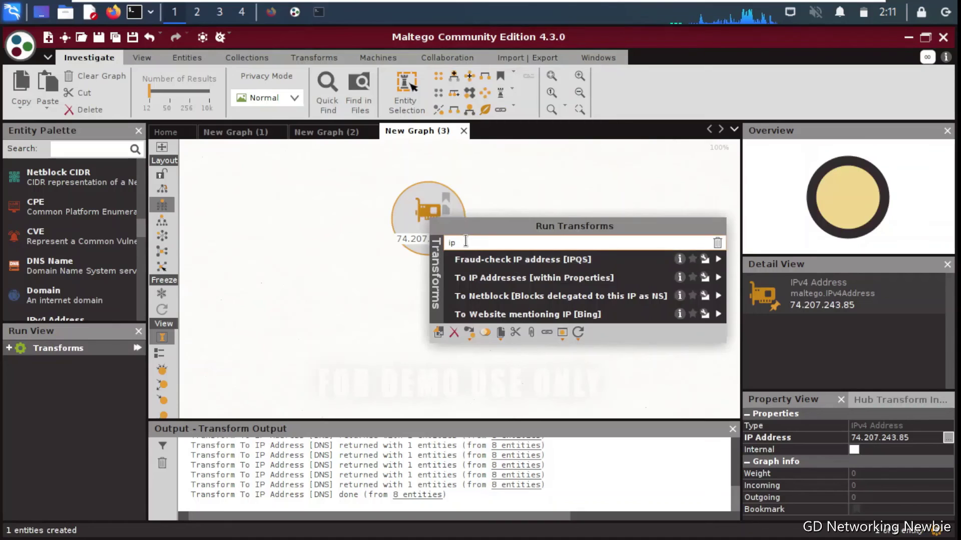
{"action": "left_click", "coordinate": [717, 243]}
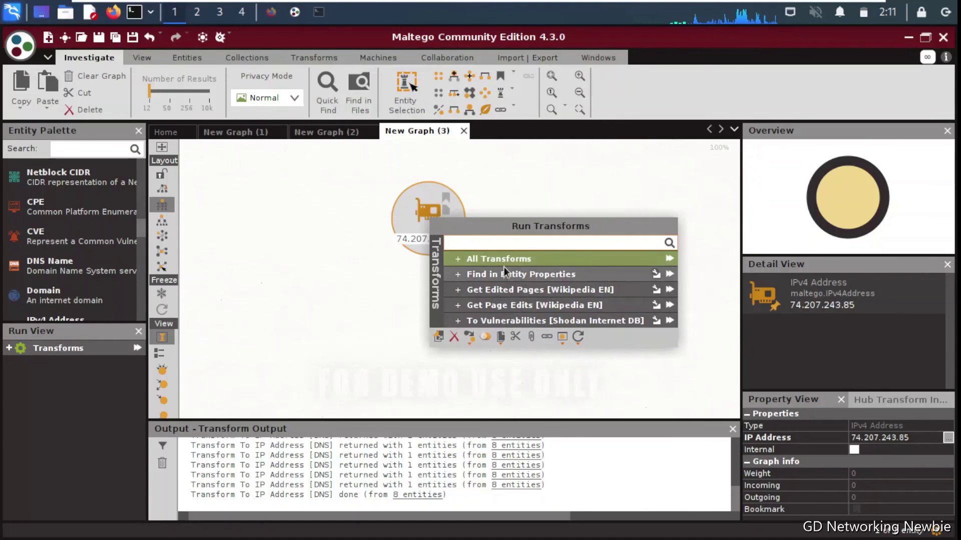
{"action": "left_click", "coordinate": [669, 260]}
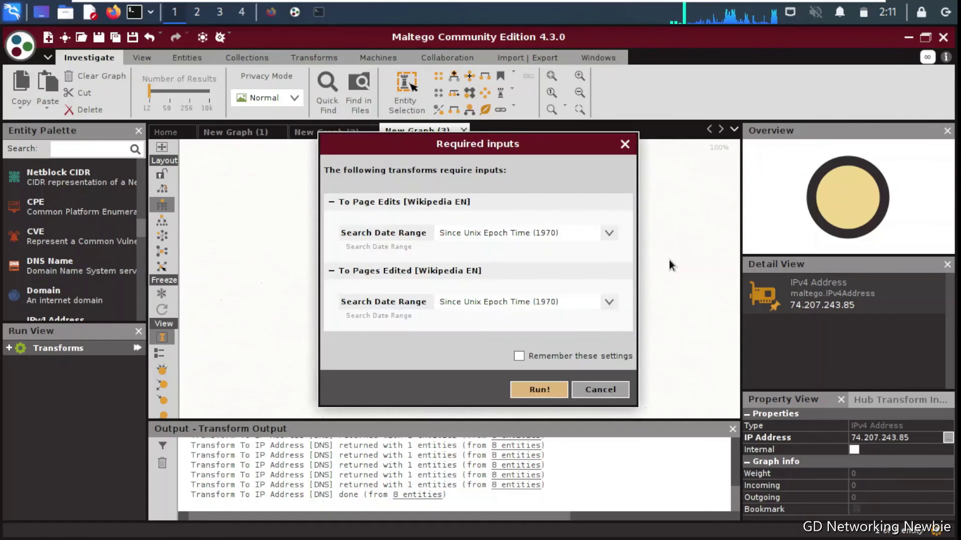
{"action": "left_click", "coordinate": [549, 389]}
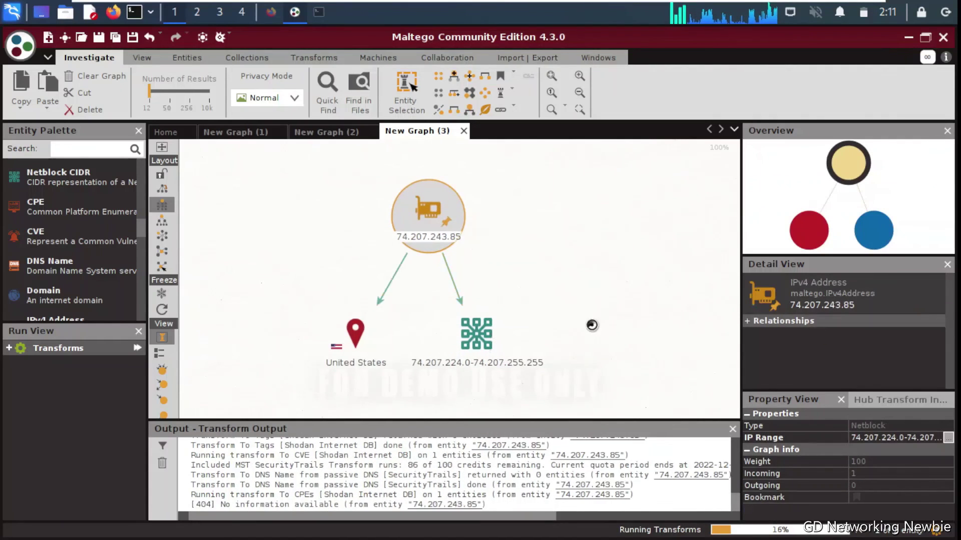
Examine the entities linked to the IPv4 address on the third graph, look over the application's file commands, and clear the selection.
{"action": "left_click", "coordinate": [456, 235]}
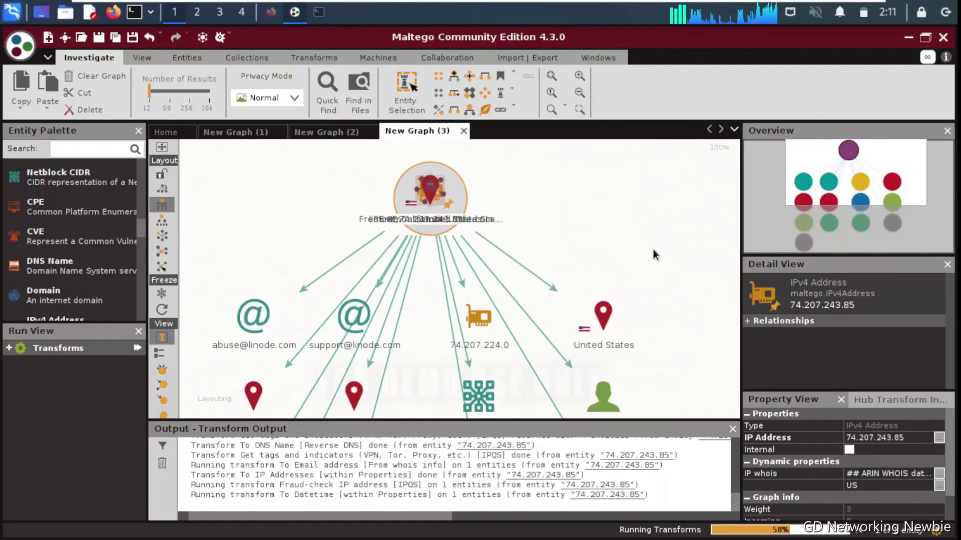
{"action": "left_click", "coordinate": [532, 279]}
{"action": "left_click", "coordinate": [438, 210]}
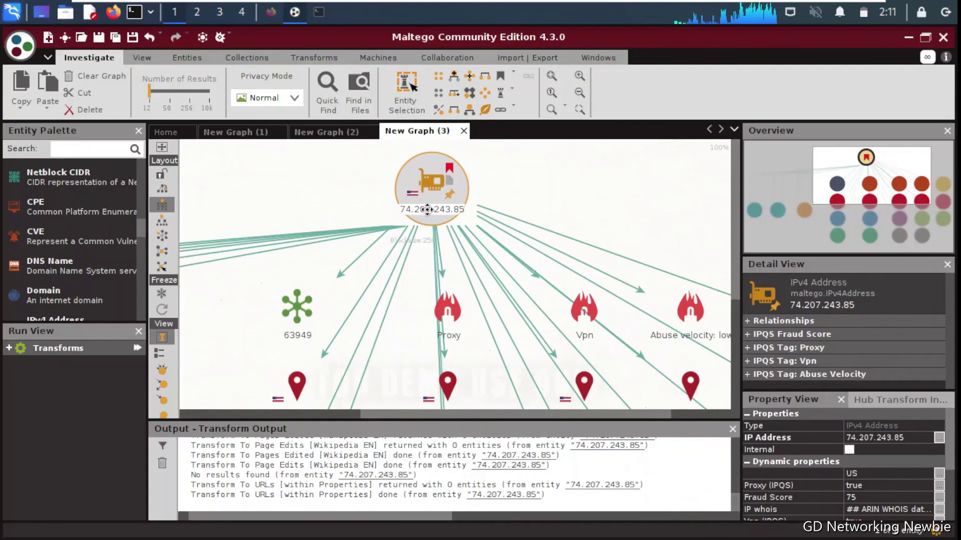
{"action": "left_click", "coordinate": [675, 288]}
{"action": "left_click", "coordinate": [673, 278]}
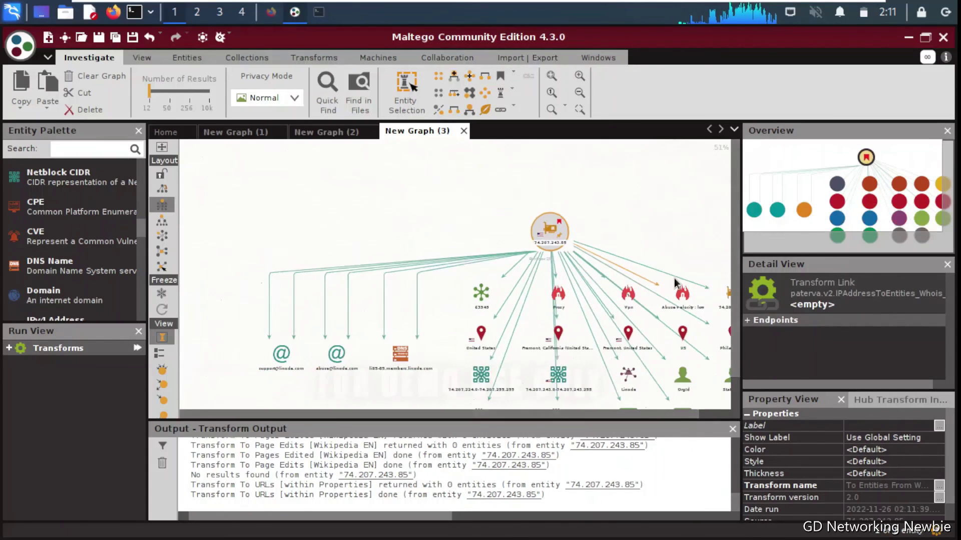
{"action": "scroll", "coordinate": [674, 278], "scroll_direction": "up", "scroll_amount": 2}
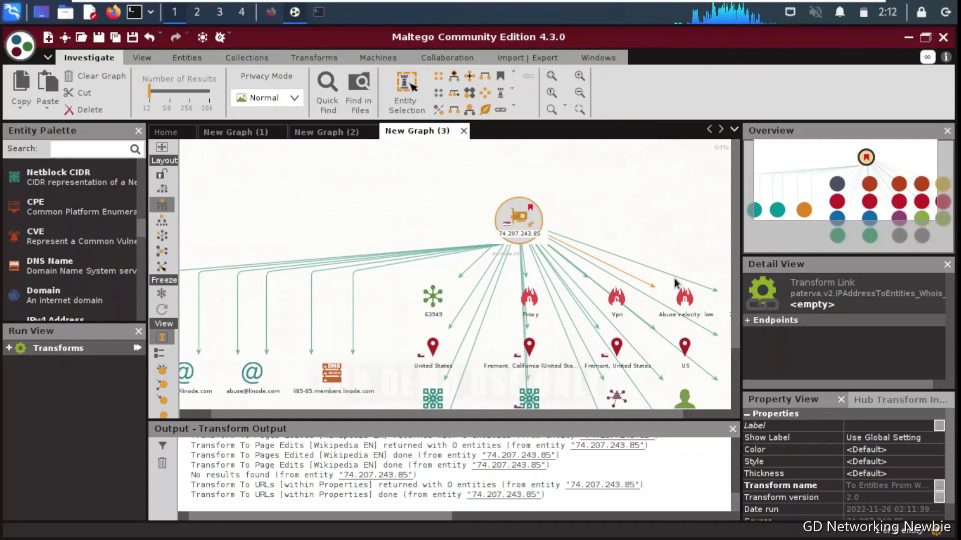
{"action": "left_click", "coordinate": [518, 220]}
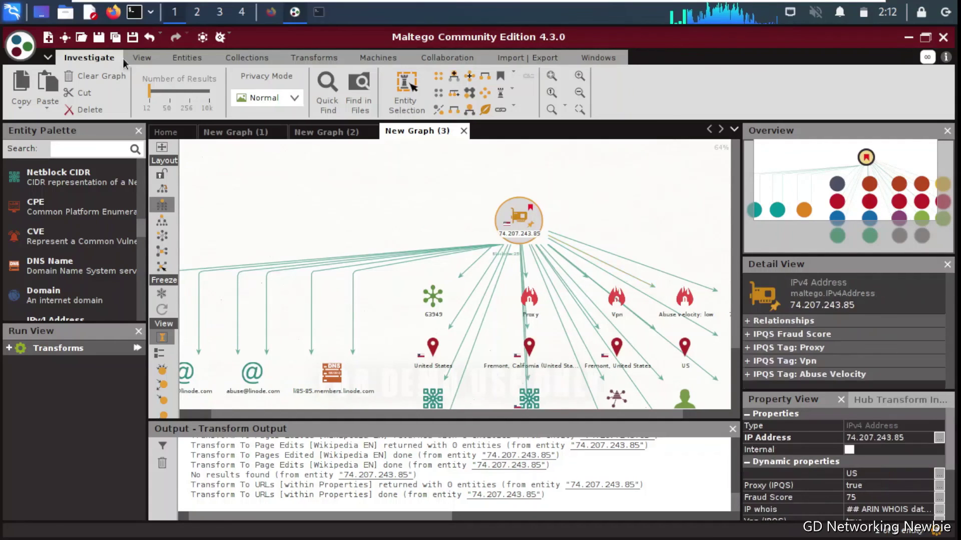
{"action": "left_click", "coordinate": [20, 48]}
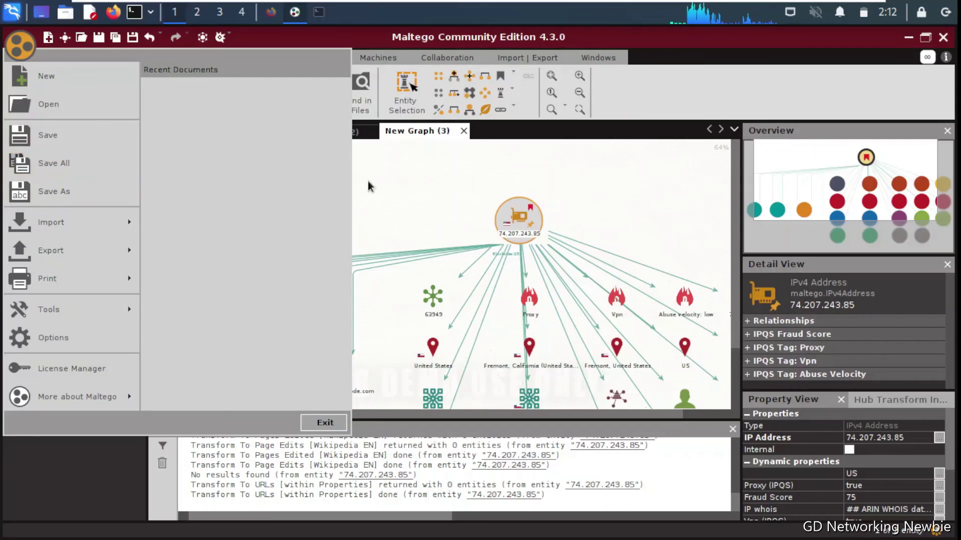
{"action": "left_click", "coordinate": [430, 184]}
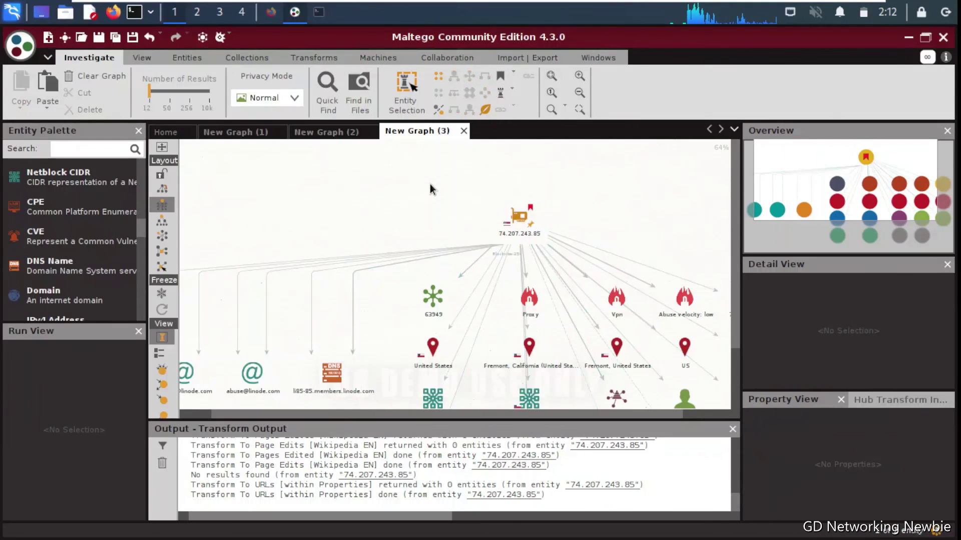